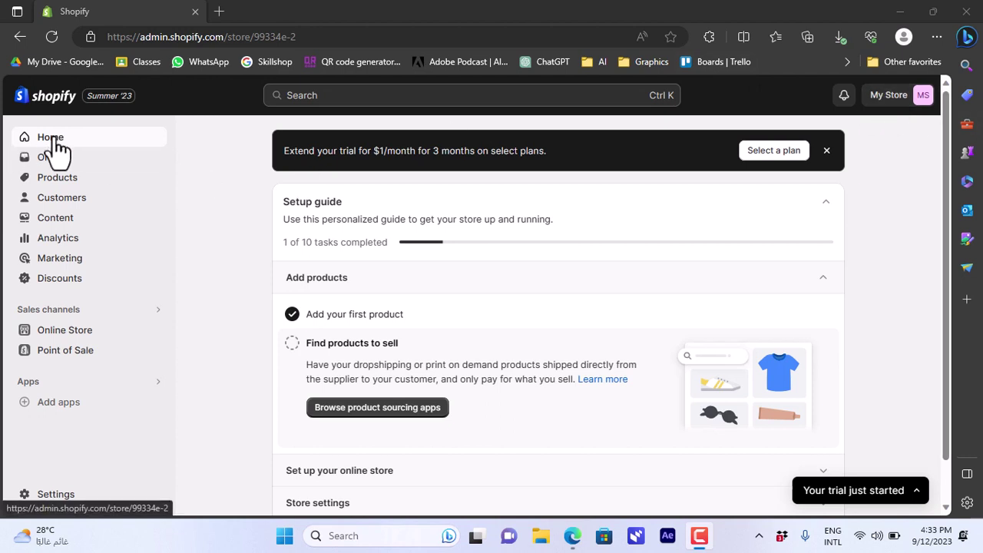
Show the product list with basic hoodie (50 in stock) and Coconut Bar Soap, revealing Apps in the sidebar
{"action": "left_click", "coordinate": [57, 192]}
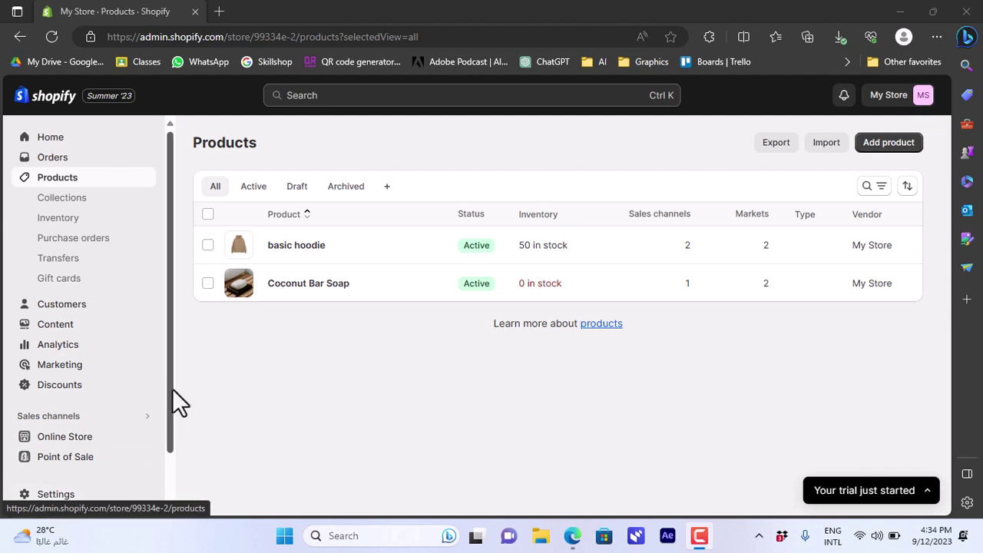
{"action": "left_click_drag", "start_coordinate": [173, 390], "coordinate": [172, 440]}
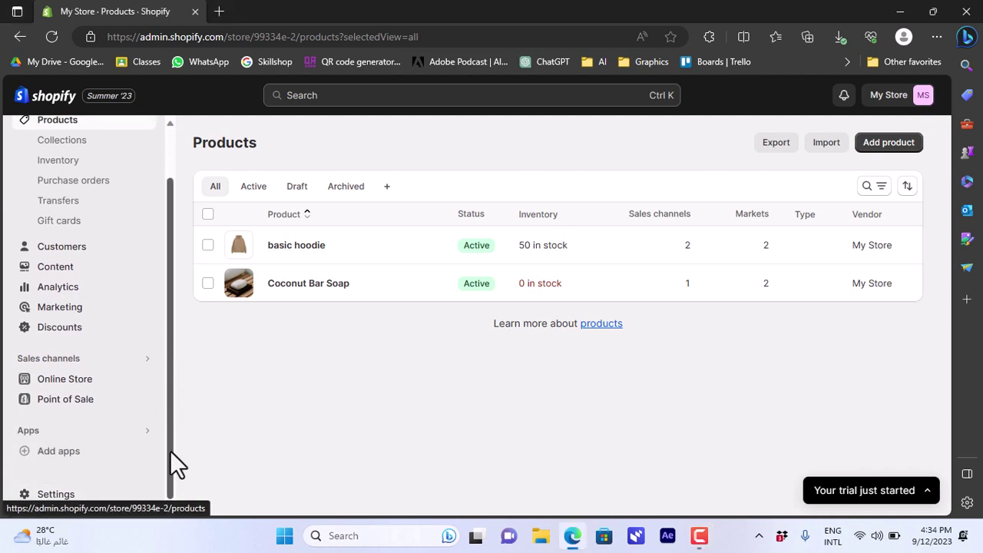
Open the full Shopify App Store in a new tab from the Add apps panel
{"action": "left_click", "coordinate": [59, 460]}
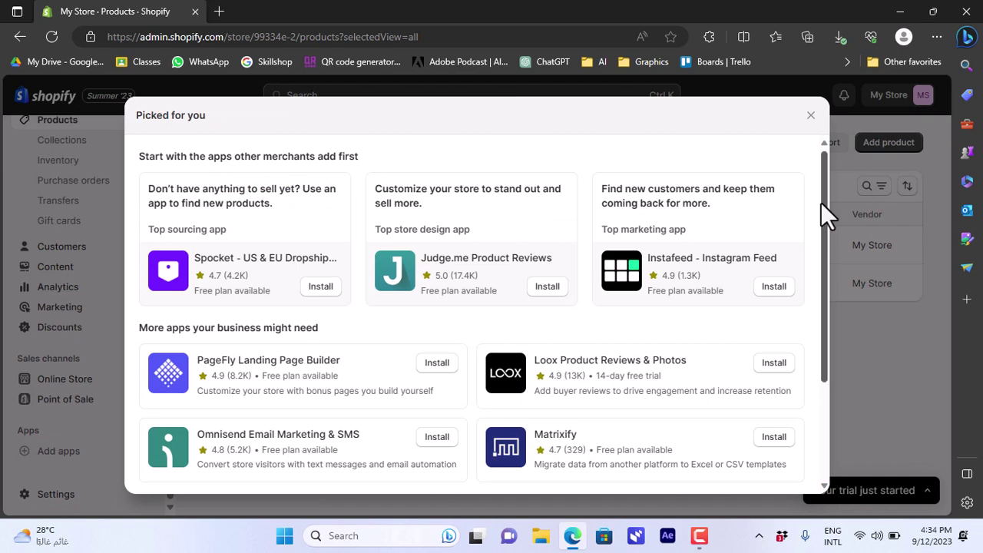
{"action": "scroll", "coordinate": [821, 203], "scroll_direction": "down", "scroll_amount": 2}
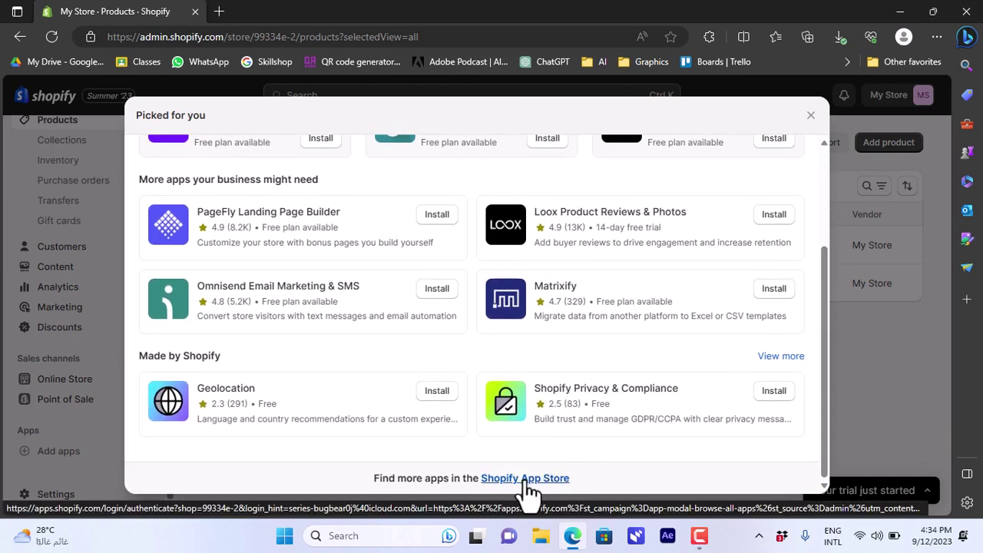
{"action": "left_click", "coordinate": [524, 479]}
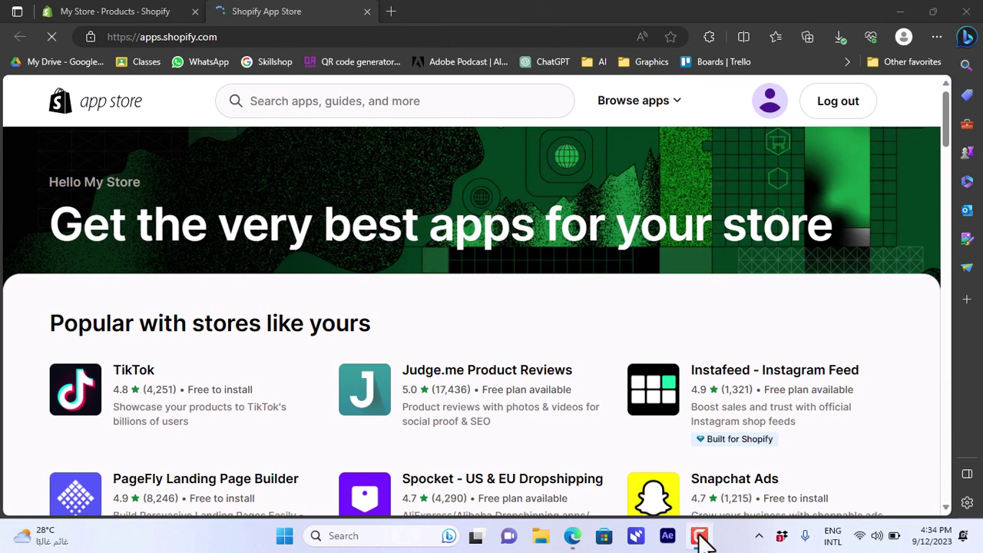
Search the App Store for 'buy button' and open the free Buy Button channel listing
{"action": "left_click", "coordinate": [353, 105]}
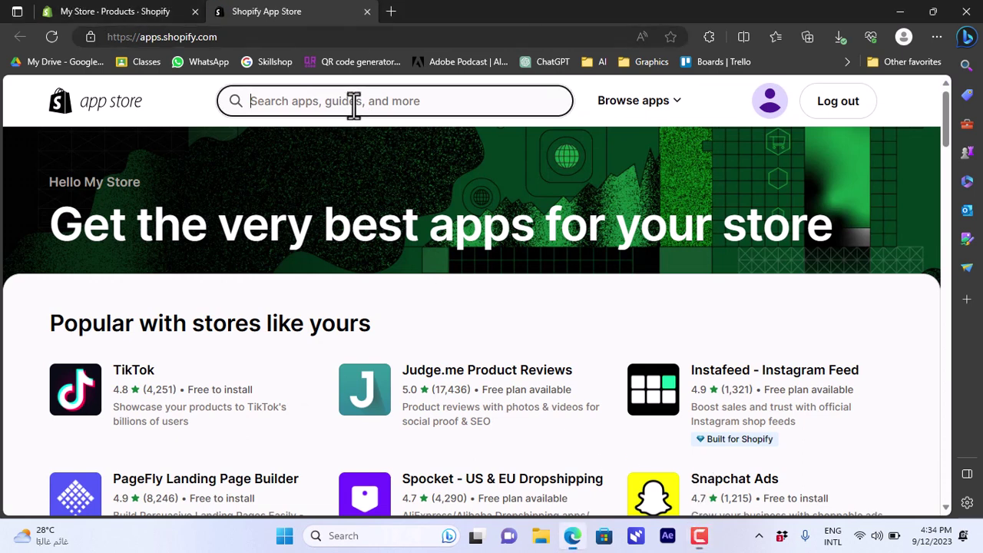
{"action": "type", "text": "buy"}
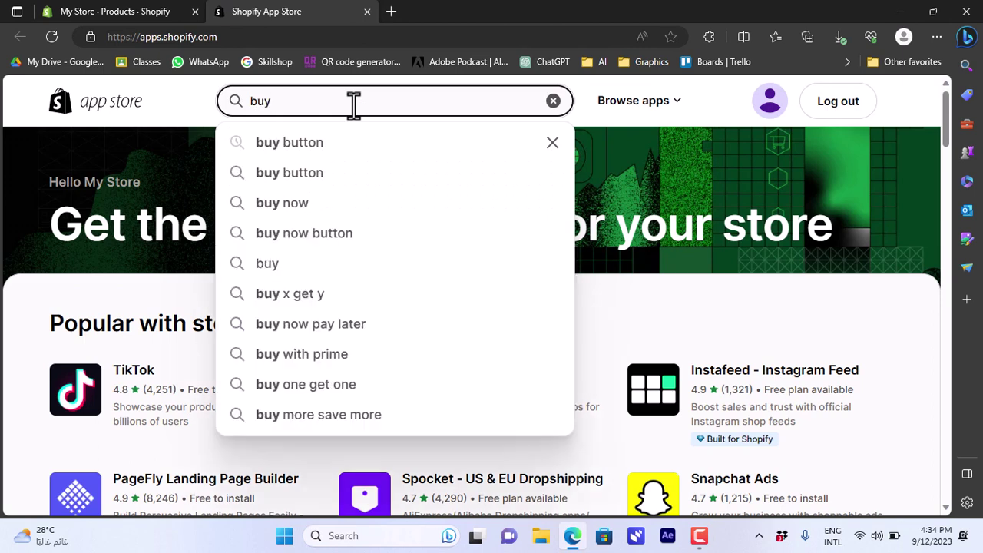
{"action": "type", "text": " button"}
{"action": "key", "text": "Return"}
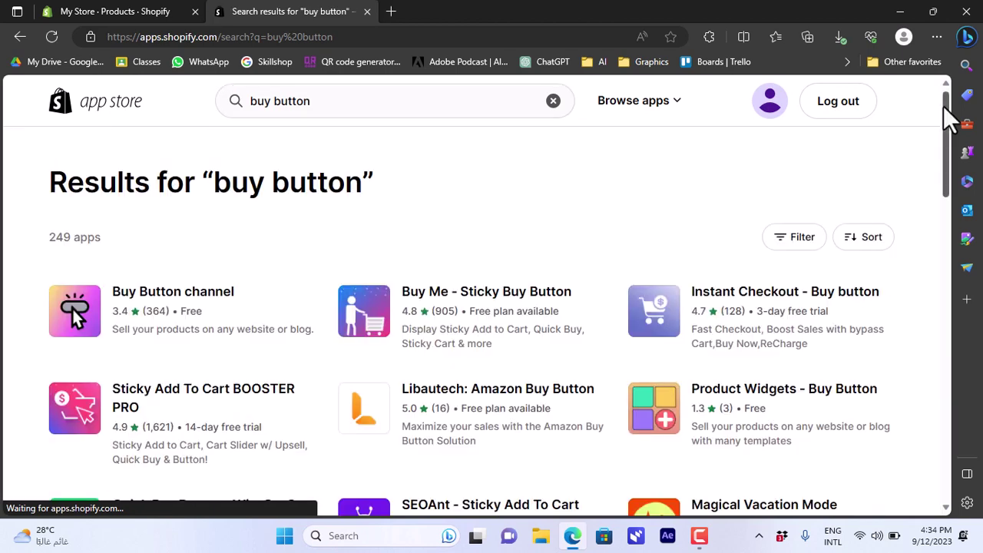
{"action": "mouse_move", "coordinate": [947, 109]}
{"action": "left_mouse_down"}
{"action": "mouse_move", "coordinate": [947, 131]}
{"action": "mouse_move", "coordinate": [947, 109]}
{"action": "left_mouse_up"}
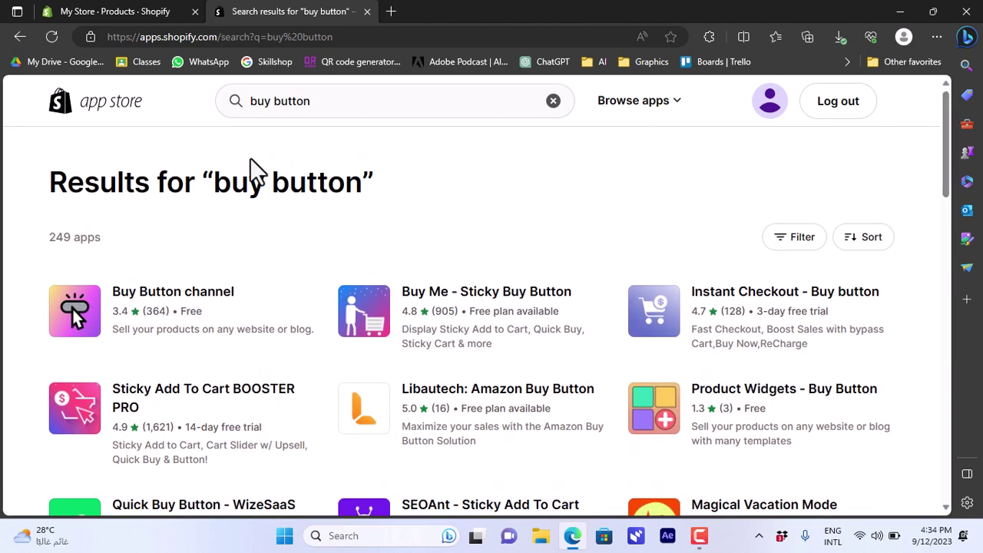
{"action": "left_click", "coordinate": [164, 294]}
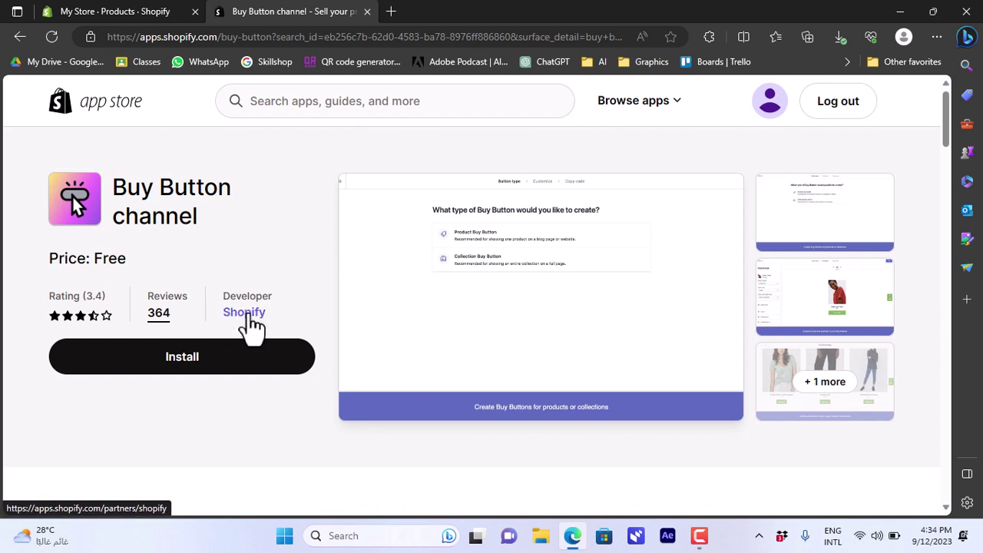
Install the Buy Button app and add it as a sales channel
{"action": "left_click", "coordinate": [182, 361]}
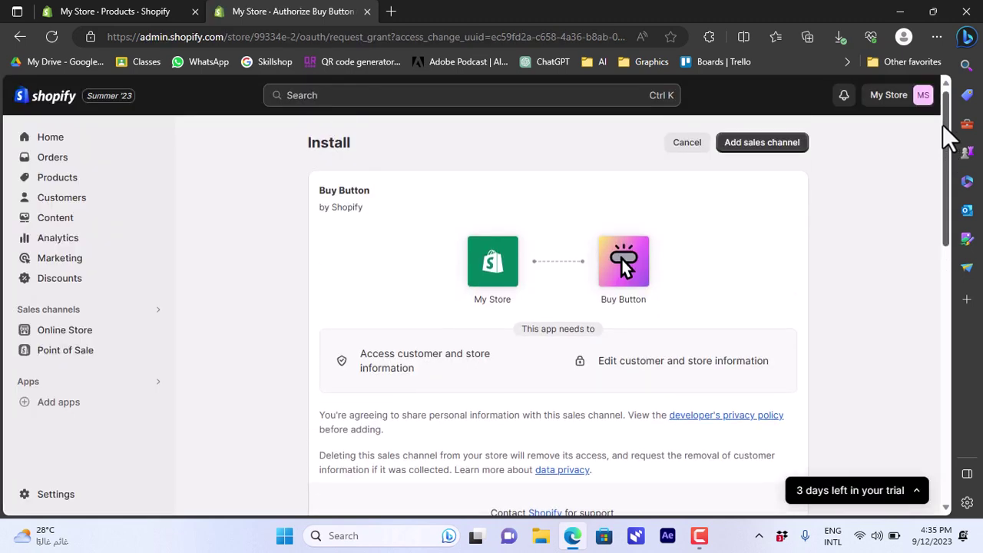
{"action": "left_click_drag", "start_coordinate": [943, 126], "coordinate": [964, 92]}
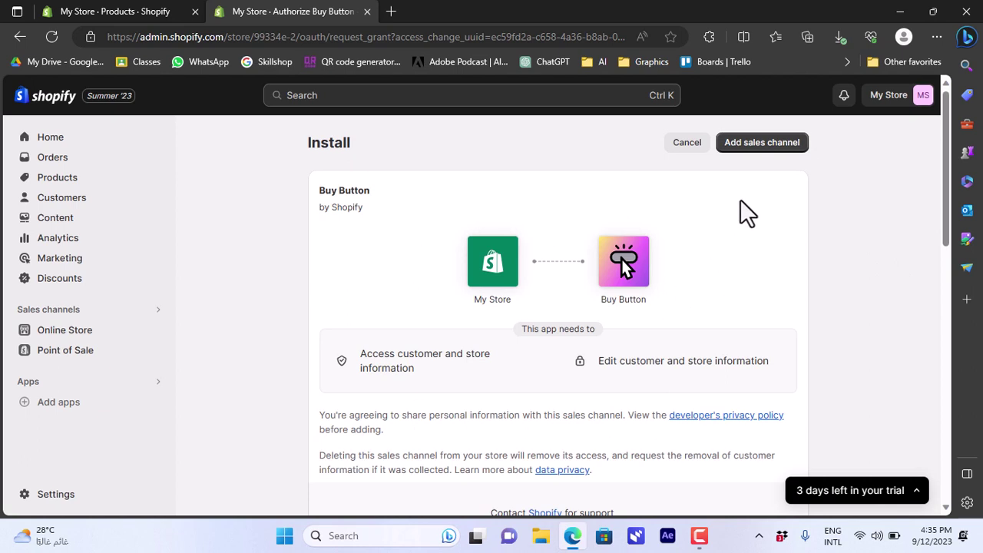
{"action": "left_click", "coordinate": [765, 150]}
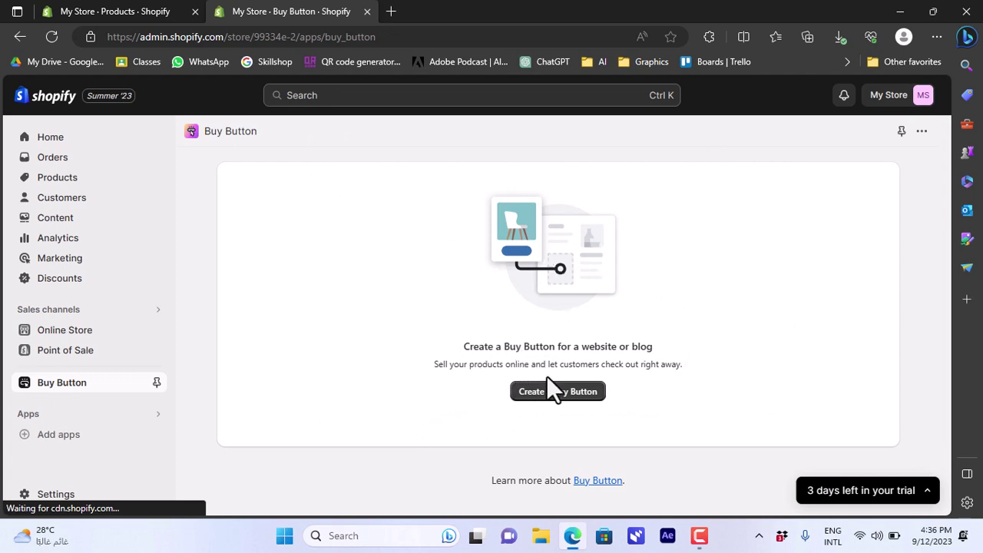
Create a Product Buy Button for basic hoodie and move to the Customize step
{"action": "left_click", "coordinate": [557, 395]}
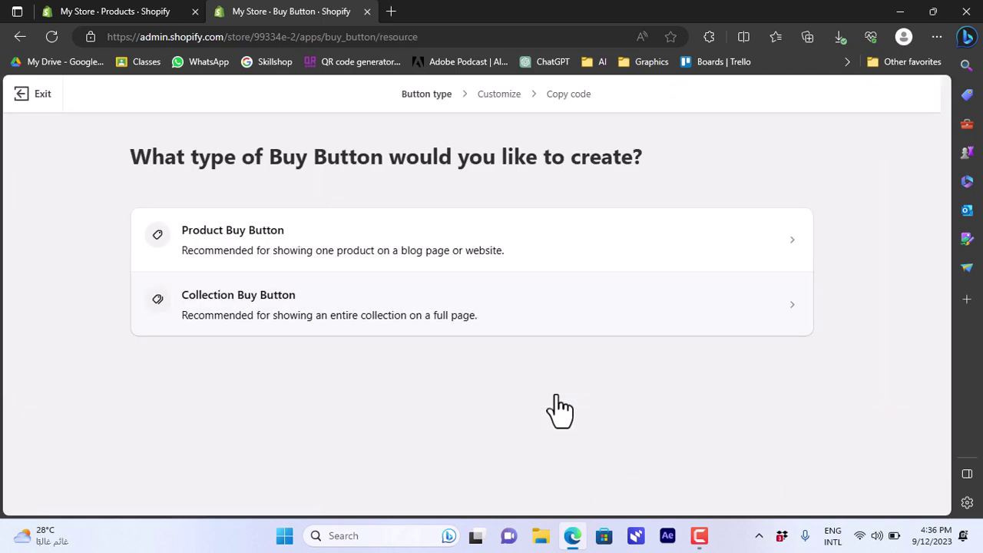
{"action": "left_click", "coordinate": [423, 244]}
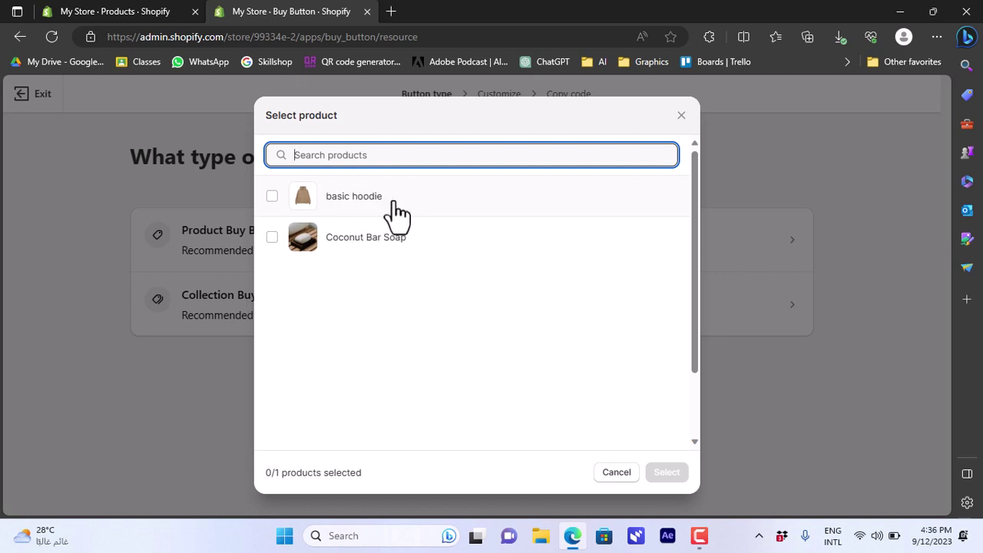
{"action": "left_click", "coordinate": [372, 201]}
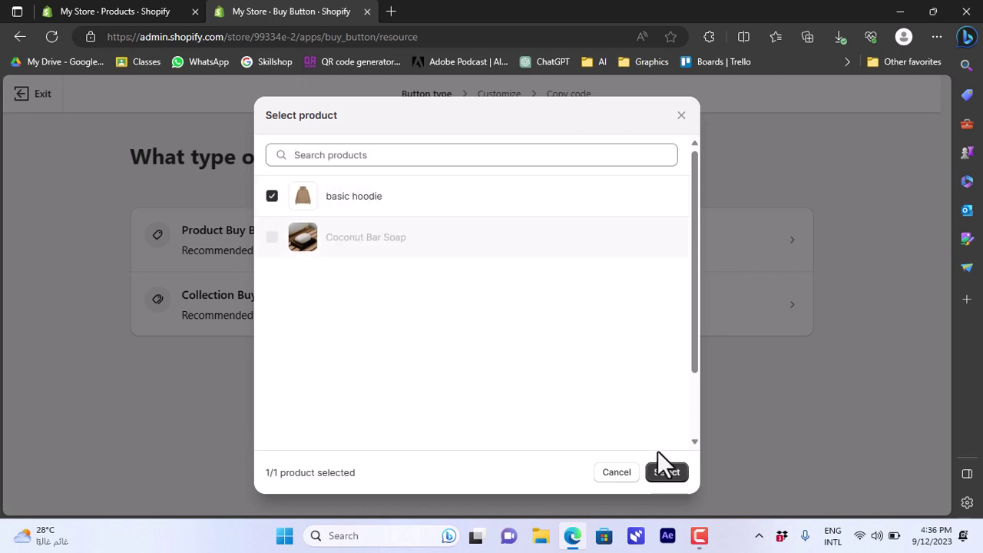
{"action": "left_click", "coordinate": [667, 474]}
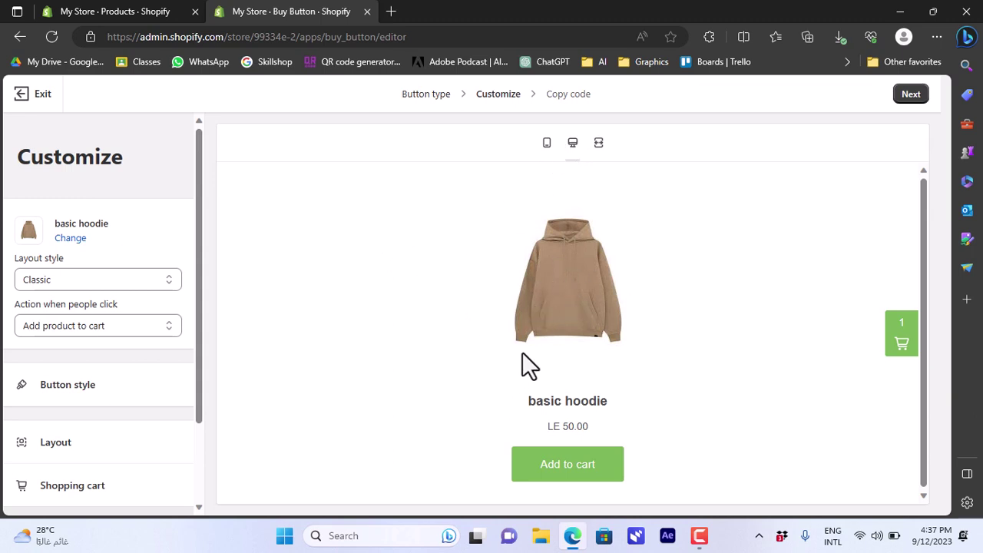
Compare the mobile, full-width and desktop previews, then bring up the product selector
{"action": "left_click", "coordinate": [547, 148]}
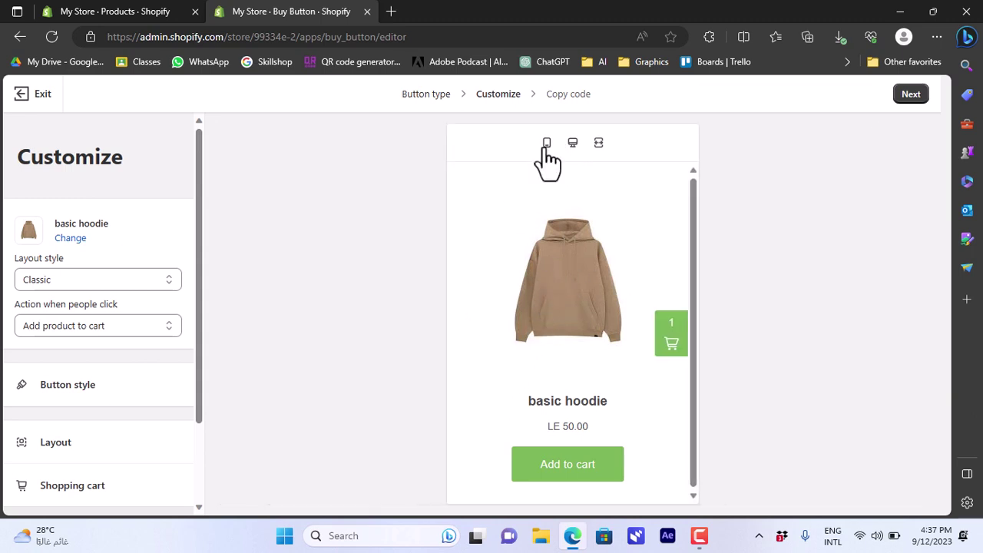
{"action": "left_click", "coordinate": [598, 146]}
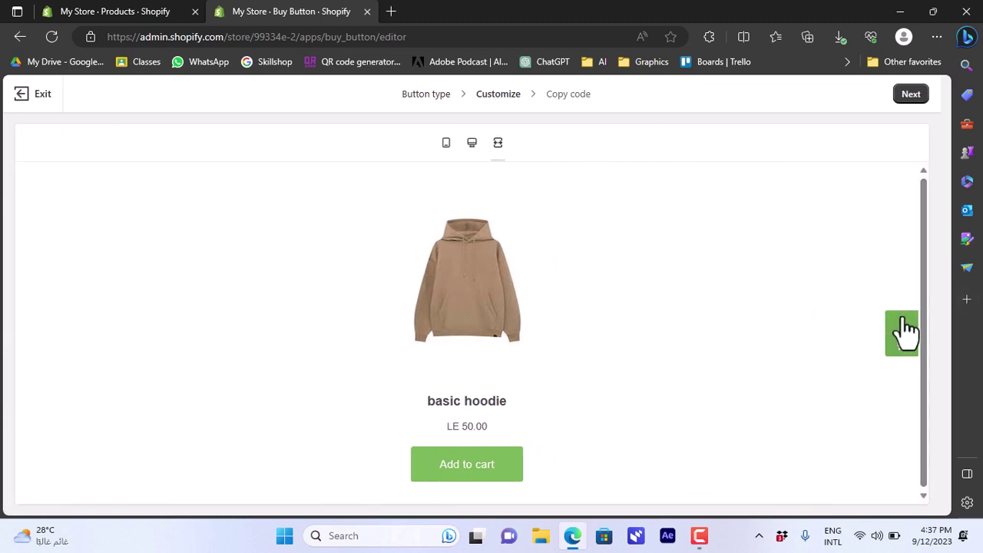
{"action": "left_click", "coordinate": [473, 146]}
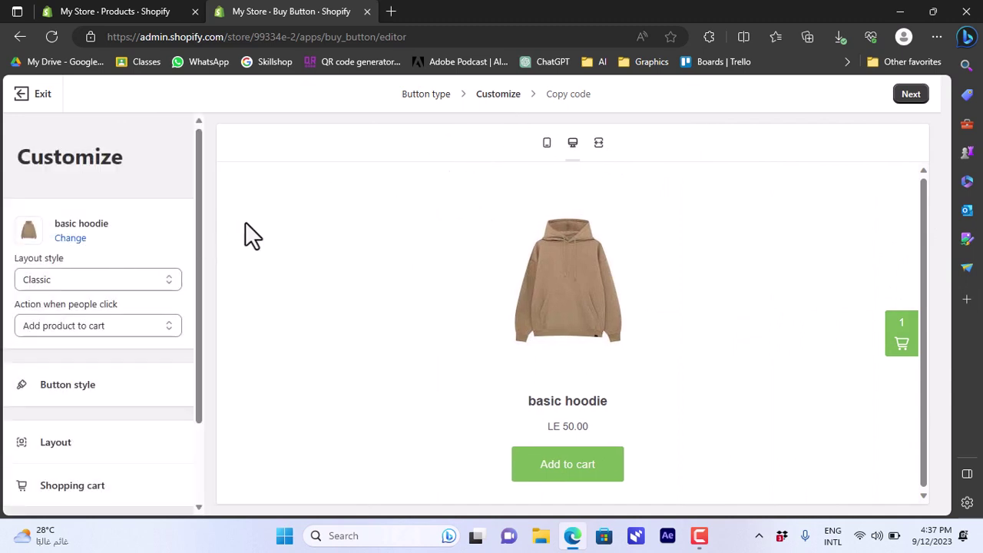
{"action": "left_click", "coordinate": [77, 240]}
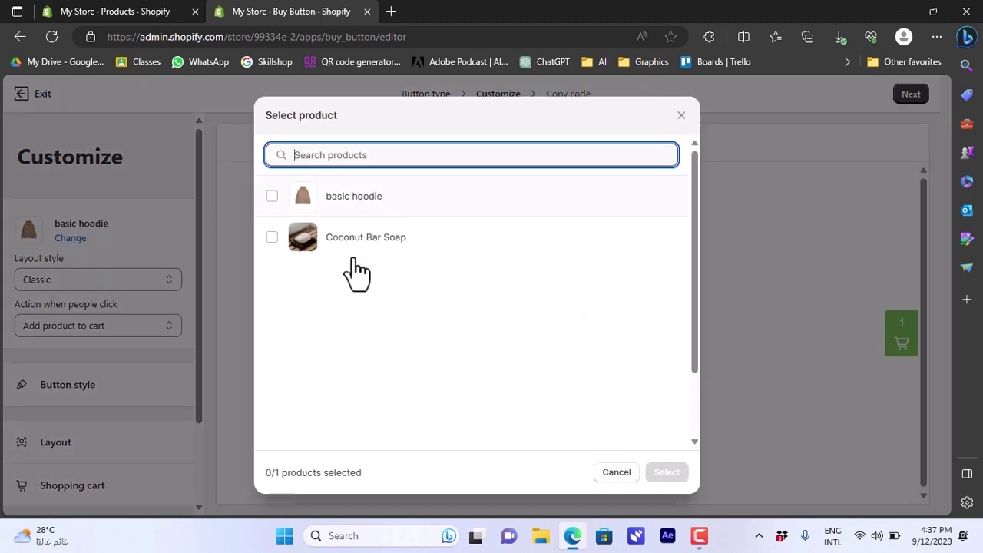
Keep basic hoodie, try the Basic and Classic layouts, and settle on Full view
{"action": "left_click", "coordinate": [634, 474]}
{"action": "left_click", "coordinate": [108, 279]}
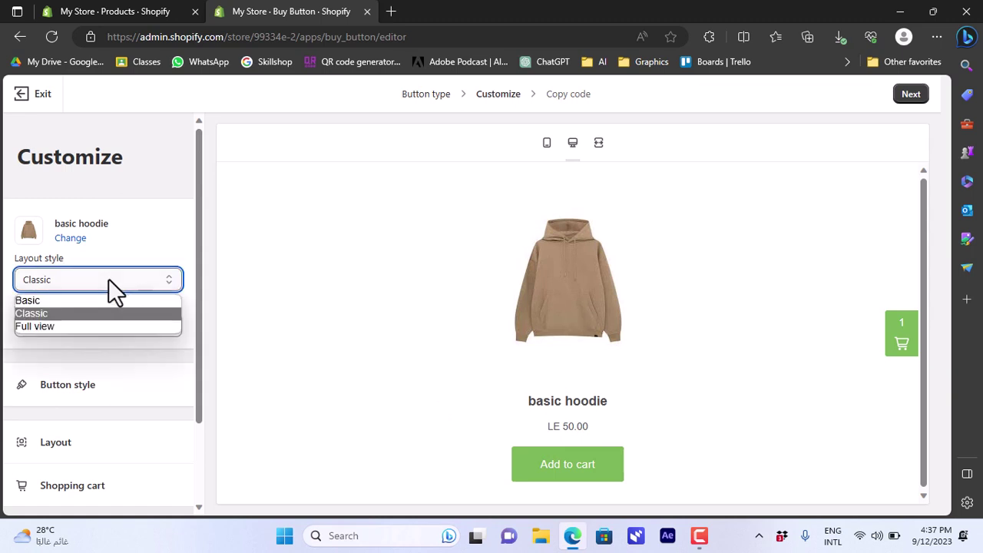
{"action": "left_click", "coordinate": [75, 299]}
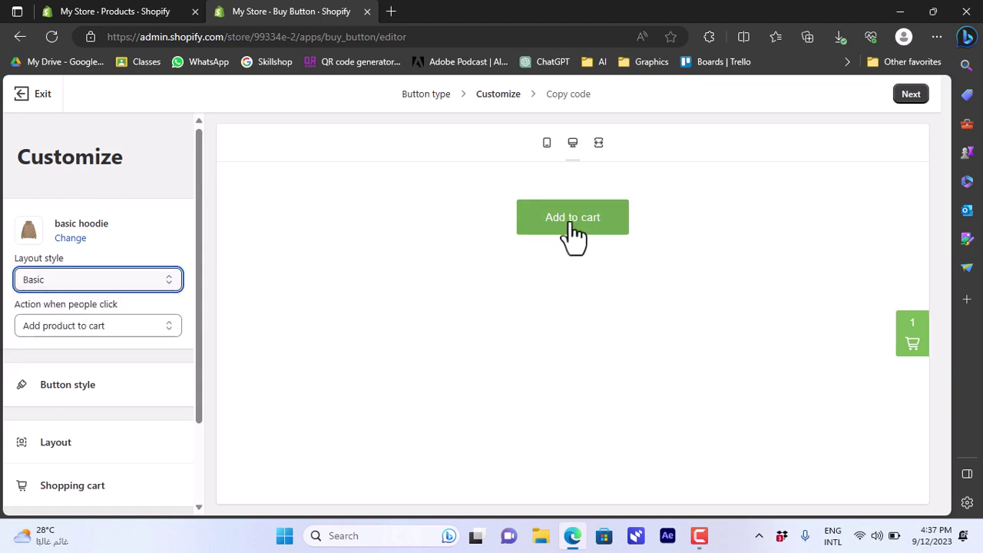
{"action": "left_click", "coordinate": [69, 275]}
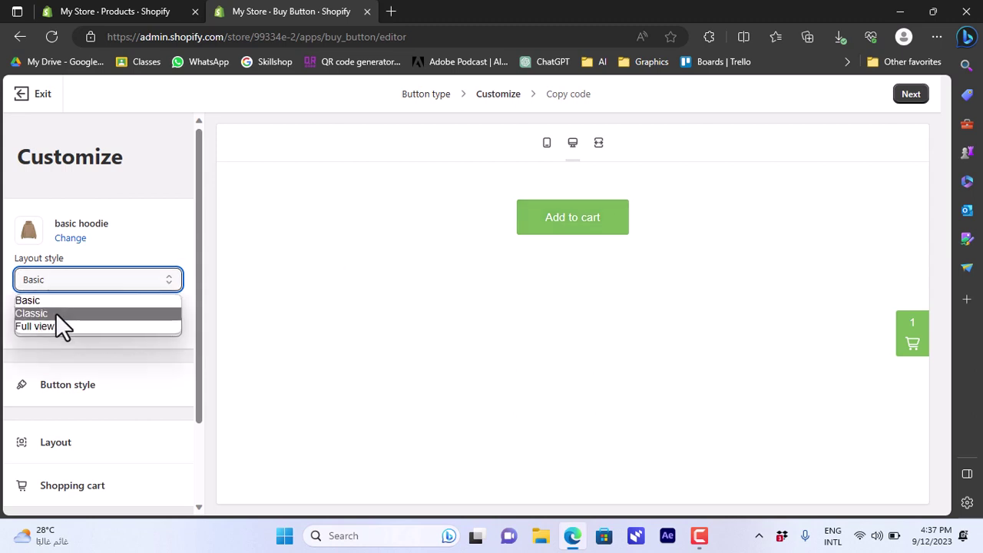
{"action": "left_click", "coordinate": [58, 315]}
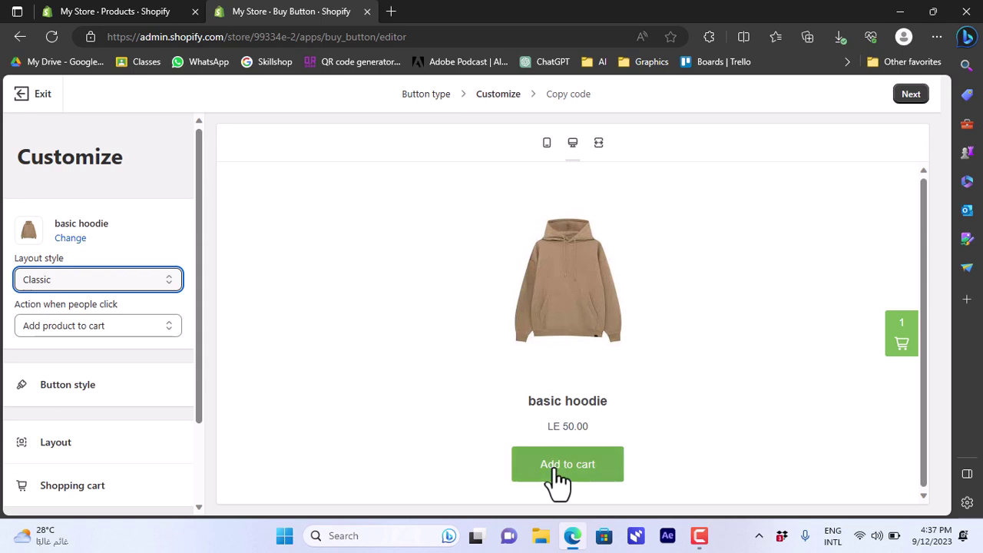
{"action": "left_click", "coordinate": [119, 285]}
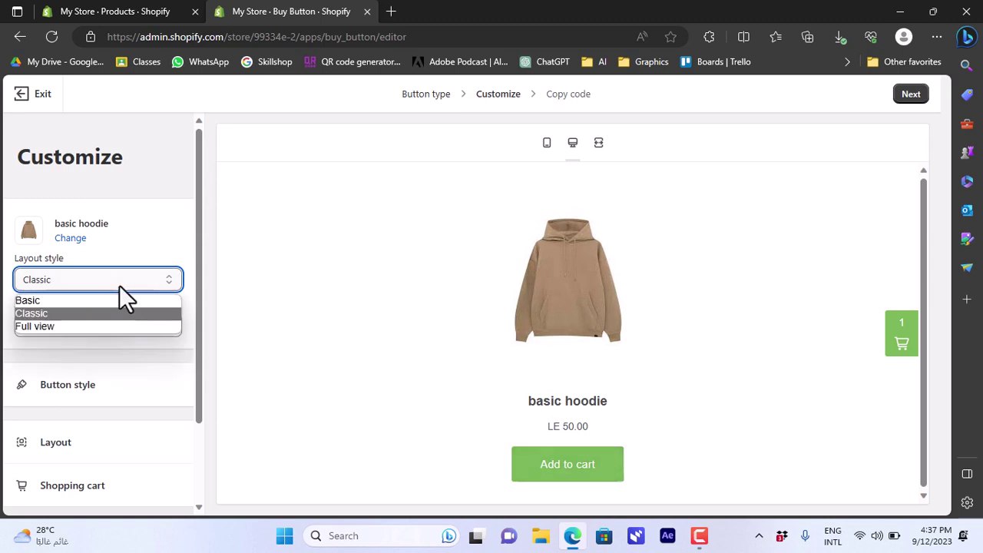
{"action": "left_click", "coordinate": [90, 326]}
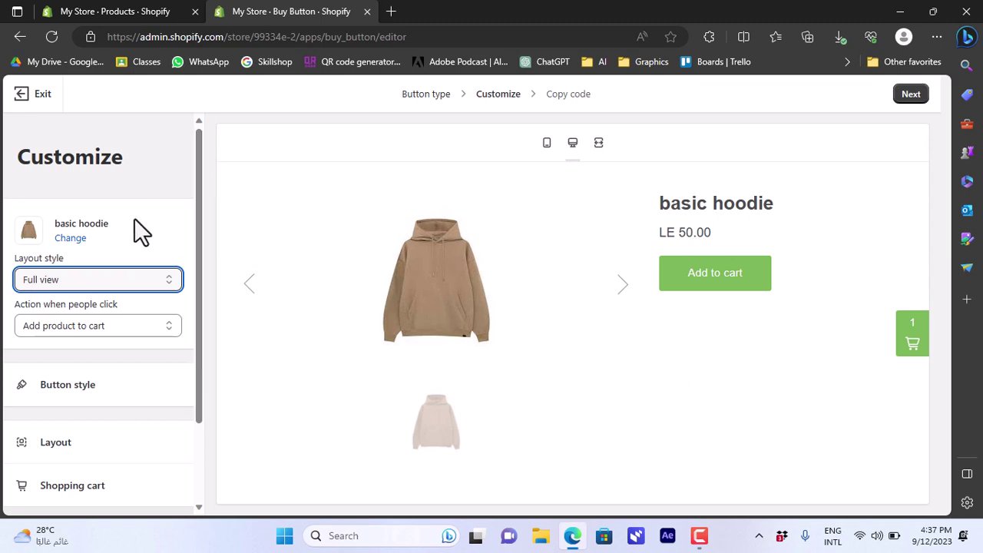
{"action": "left_click", "coordinate": [78, 240]}
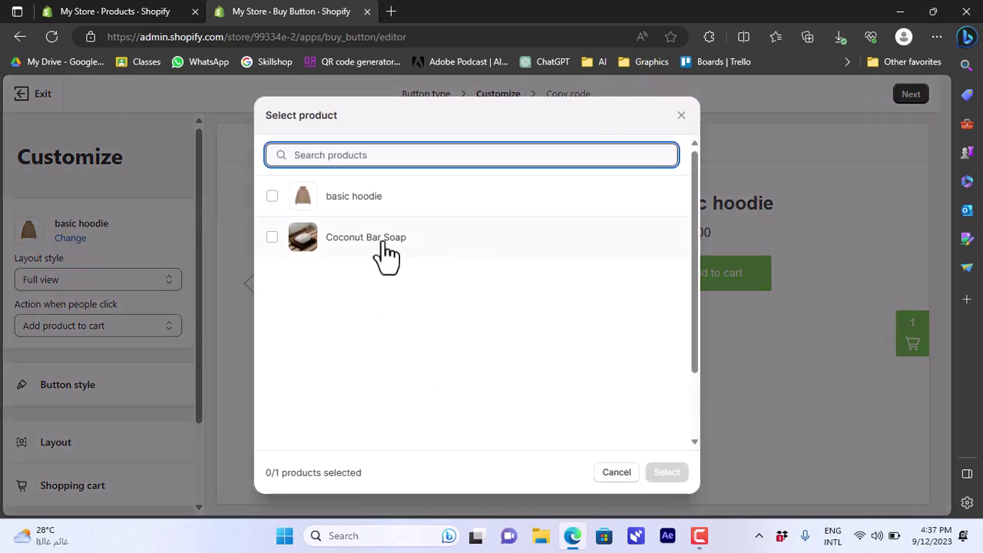
{"action": "left_click", "coordinate": [367, 246]}
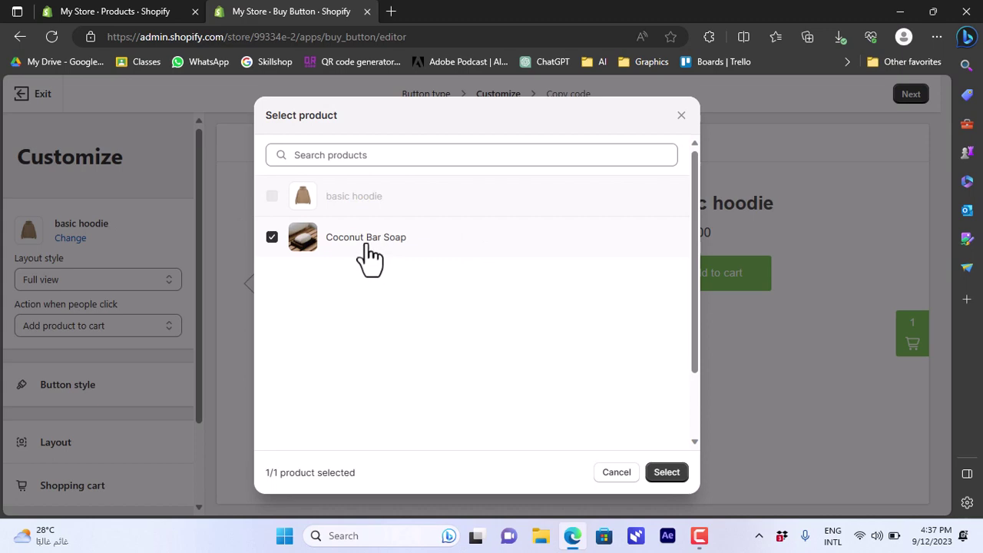
{"action": "left_click", "coordinate": [667, 472]}
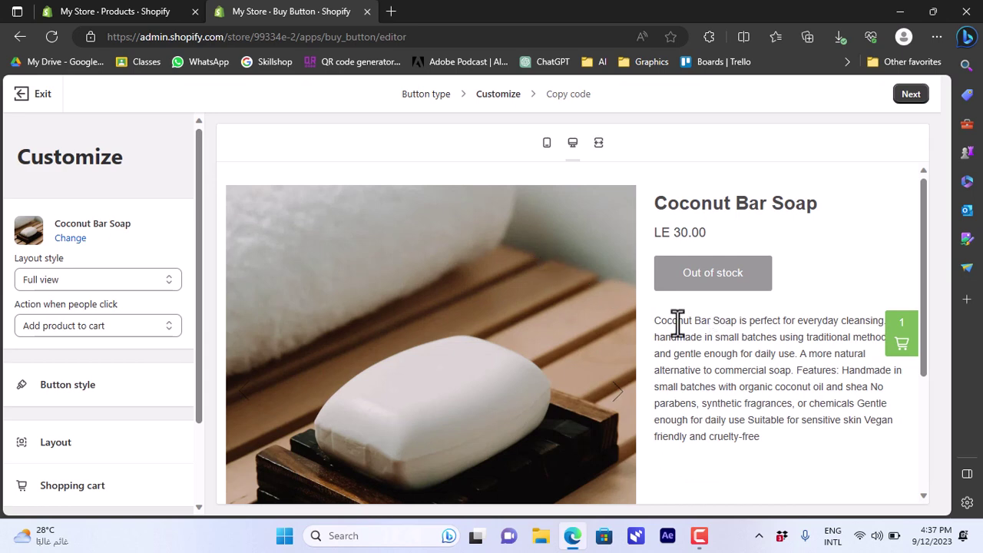
{"action": "left_click_drag", "start_coordinate": [928, 261], "coordinate": [930, 351]}
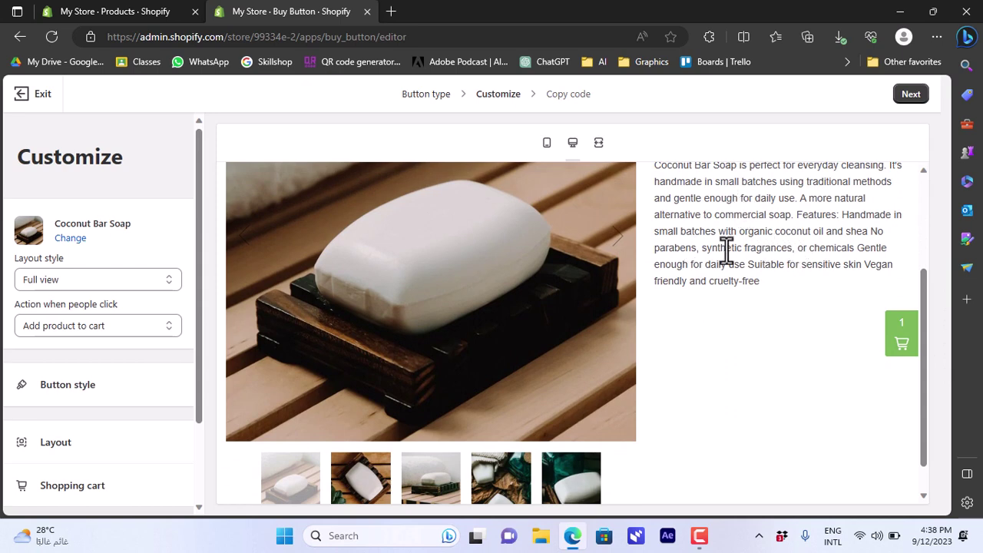
{"action": "left_click", "coordinate": [357, 486]}
{"action": "left_click", "coordinate": [427, 498]}
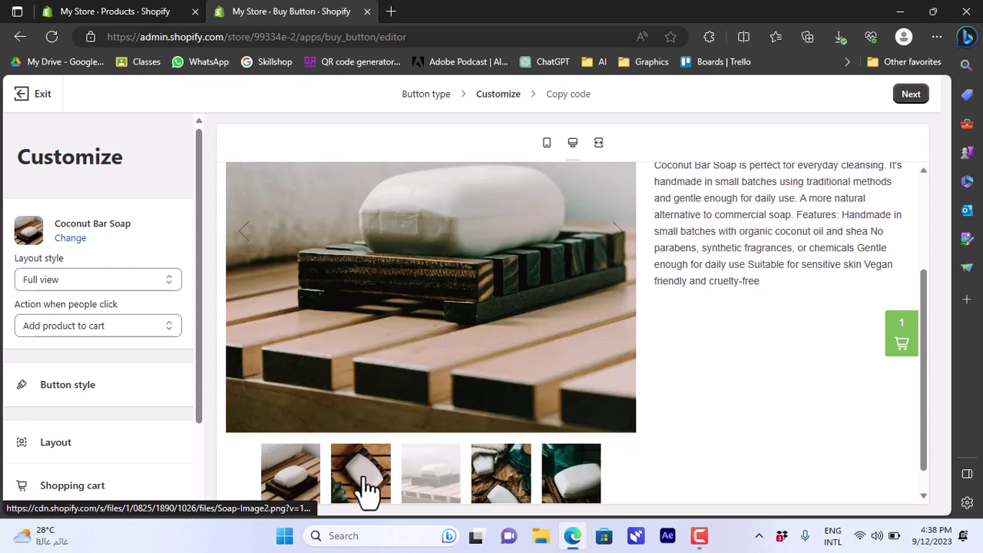
{"action": "left_click", "coordinate": [362, 486]}
{"action": "left_click", "coordinate": [300, 483]}
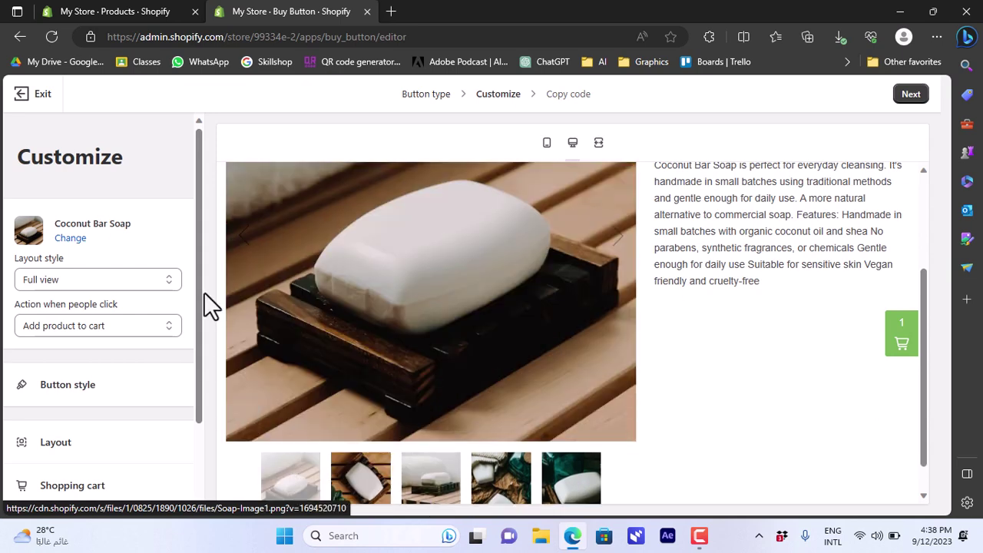
{"action": "left_click", "coordinate": [70, 238]}
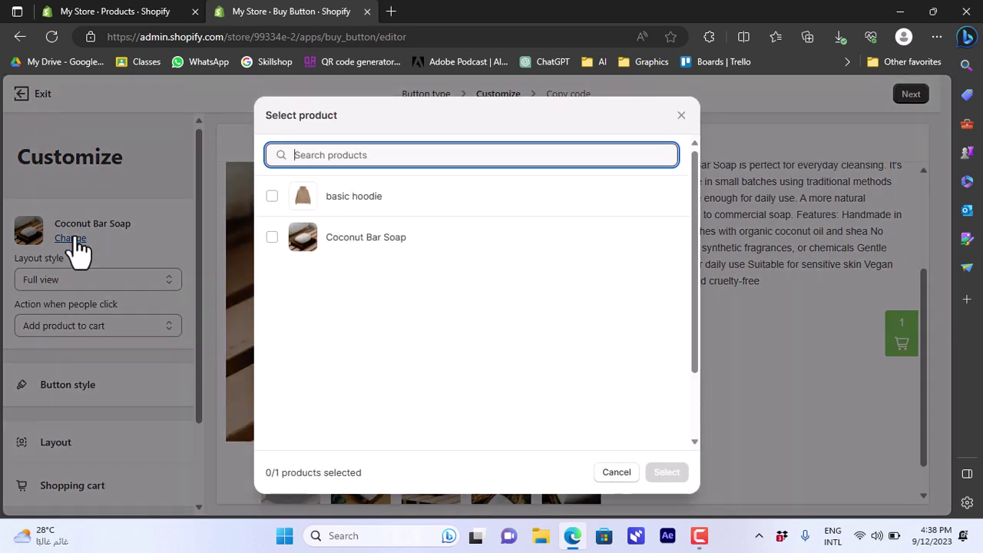
{"action": "left_click", "coordinate": [300, 206]}
{"action": "left_click", "coordinate": [681, 475]}
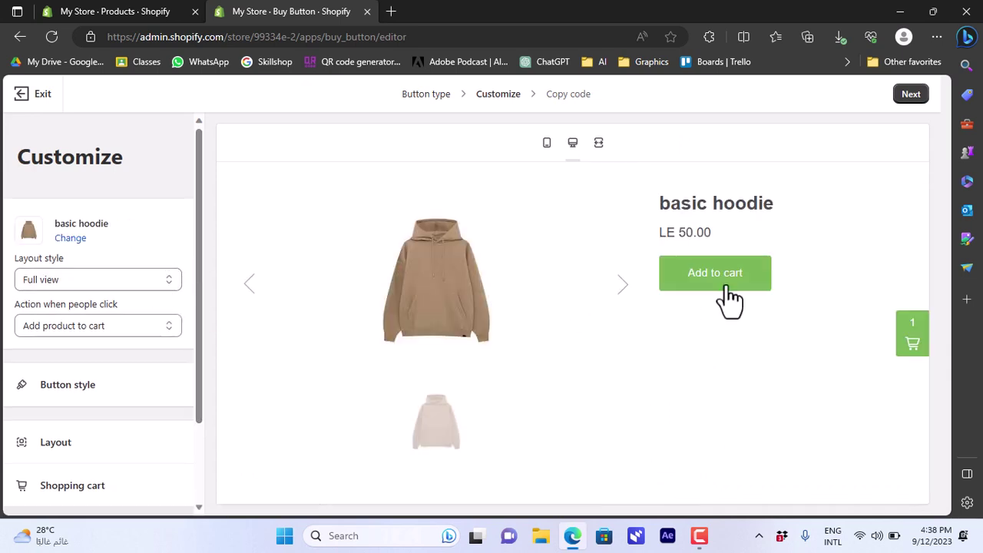
{"action": "left_click", "coordinate": [147, 323]}
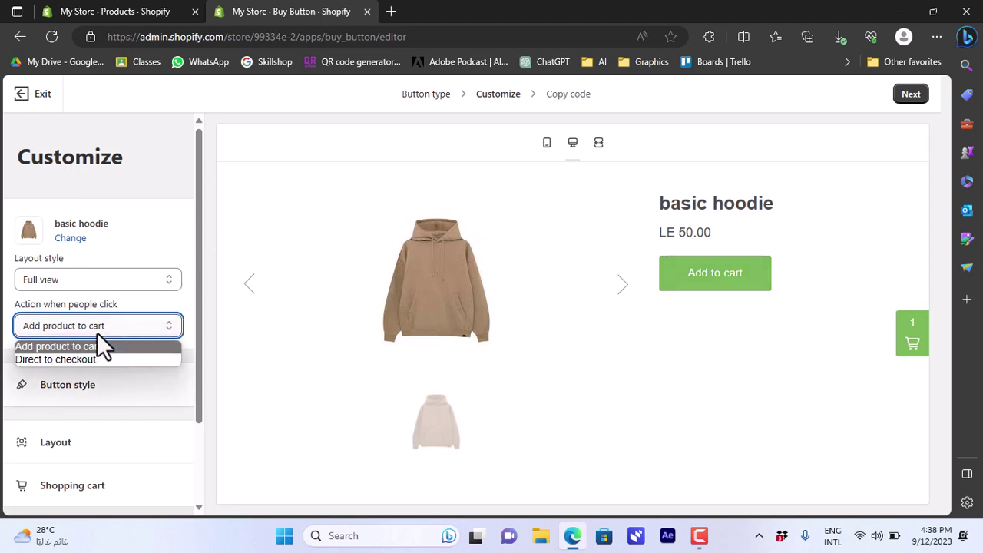
{"action": "left_click", "coordinate": [76, 359]}
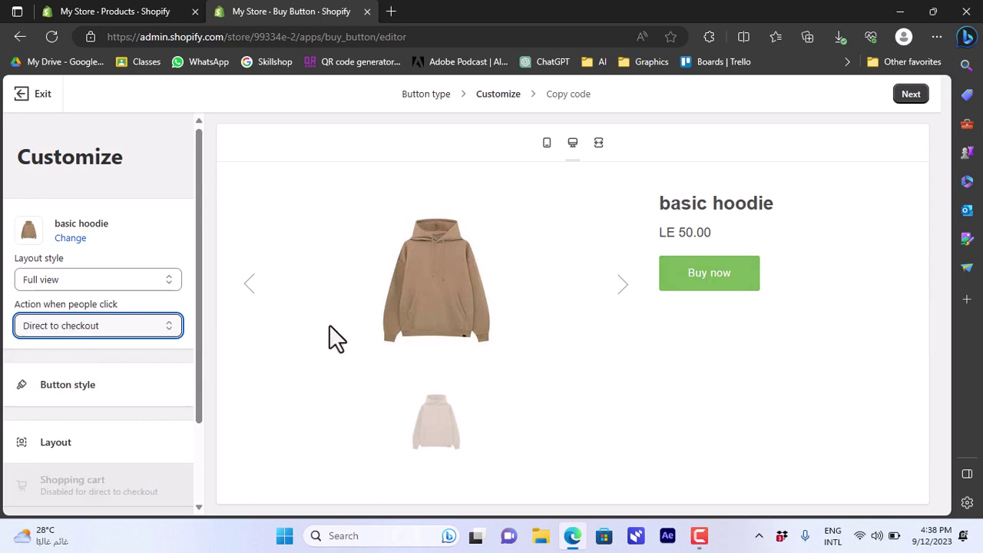
{"action": "left_click", "coordinate": [165, 332]}
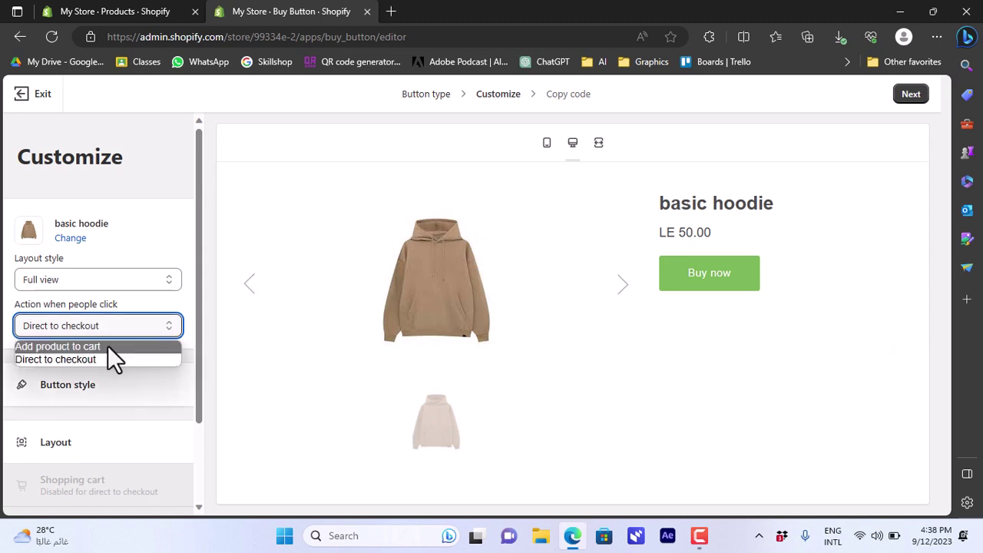
{"action": "left_click", "coordinate": [107, 345]}
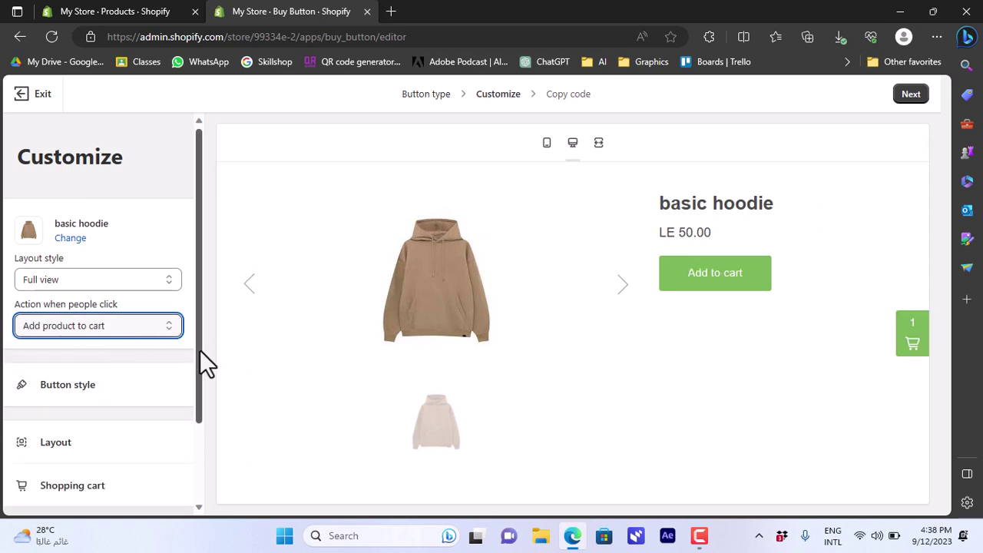
{"action": "left_click_drag", "start_coordinate": [200, 349], "coordinate": [199, 390]}
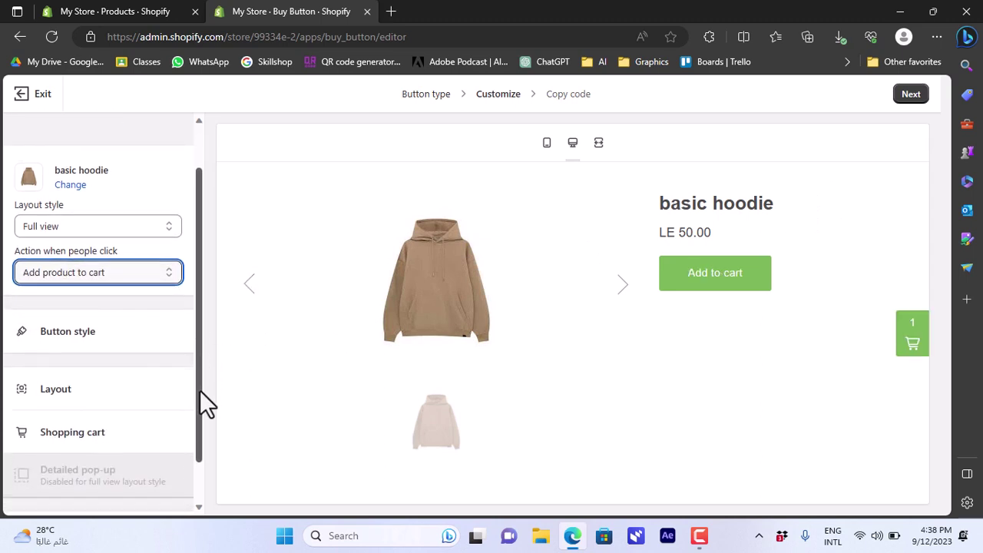
Give the Add to cart button 32 px corners and a 90 px width
{"action": "left_click", "coordinate": [70, 338]}
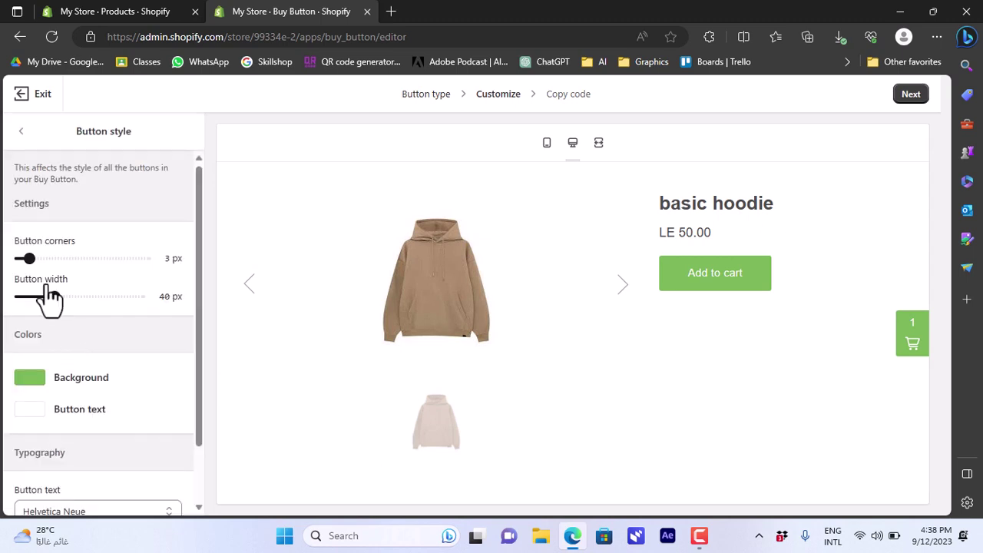
{"action": "left_click_drag", "start_coordinate": [29, 258], "coordinate": [167, 250]}
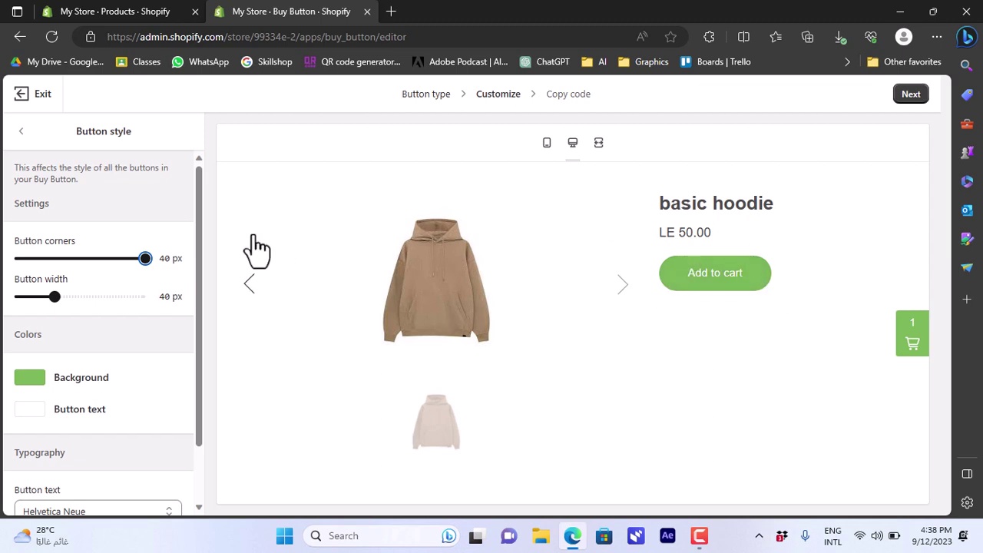
{"action": "left_click_drag", "start_coordinate": [146, 256], "coordinate": [120, 256]}
{"action": "left_click_drag", "start_coordinate": [52, 295], "coordinate": [98, 295]}
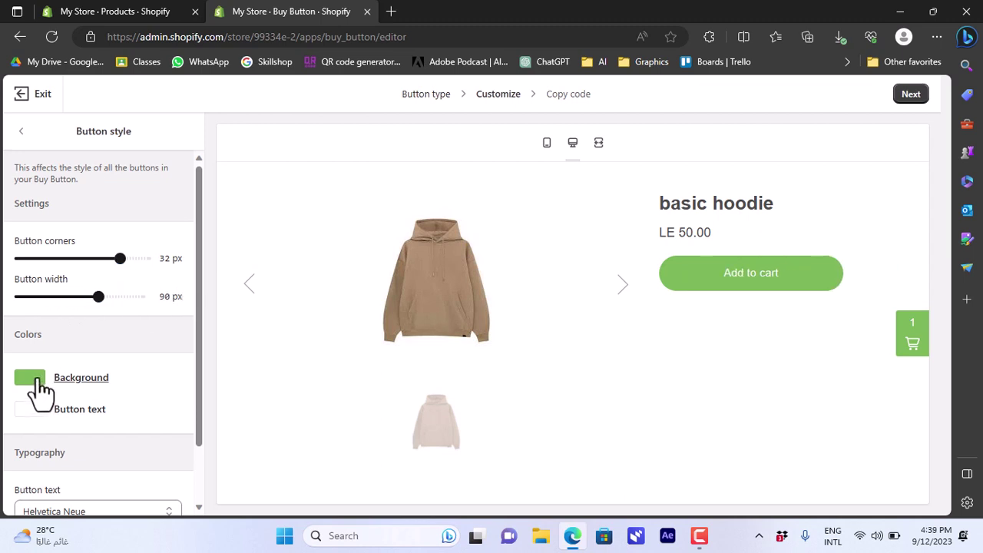
Set the Add to cart button background to bright green #2cb759
{"action": "left_click", "coordinate": [38, 381]}
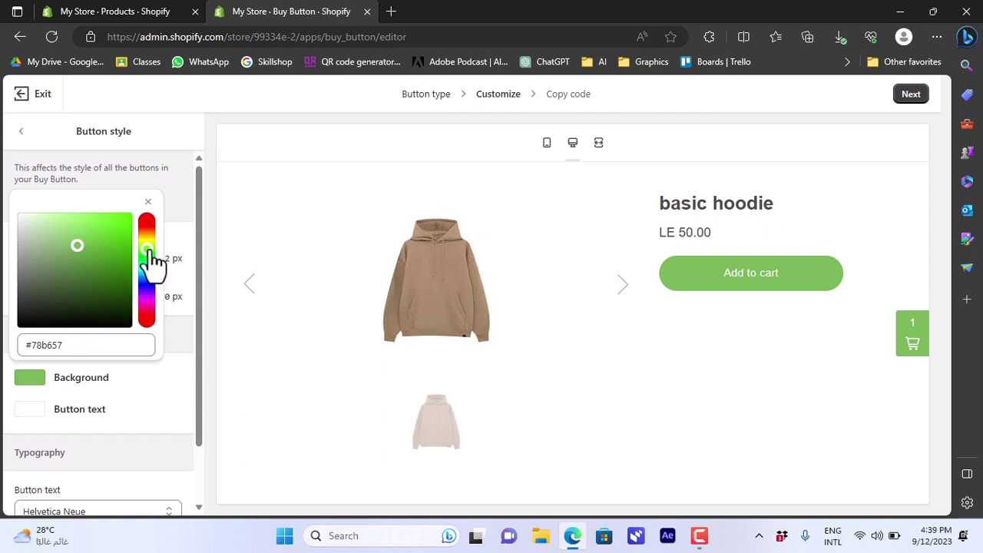
{"action": "mouse_move", "coordinate": [149, 248]}
{"action": "left_mouse_down"}
{"action": "mouse_move", "coordinate": [123, 230]}
{"action": "mouse_move", "coordinate": [143, 216]}
{"action": "mouse_move", "coordinate": [149, 287]}
{"action": "mouse_move", "coordinate": [148, 239]}
{"action": "mouse_move", "coordinate": [146, 261]}
{"action": "left_mouse_up"}
{"action": "left_click_drag", "start_coordinate": [118, 217], "coordinate": [105, 248]}
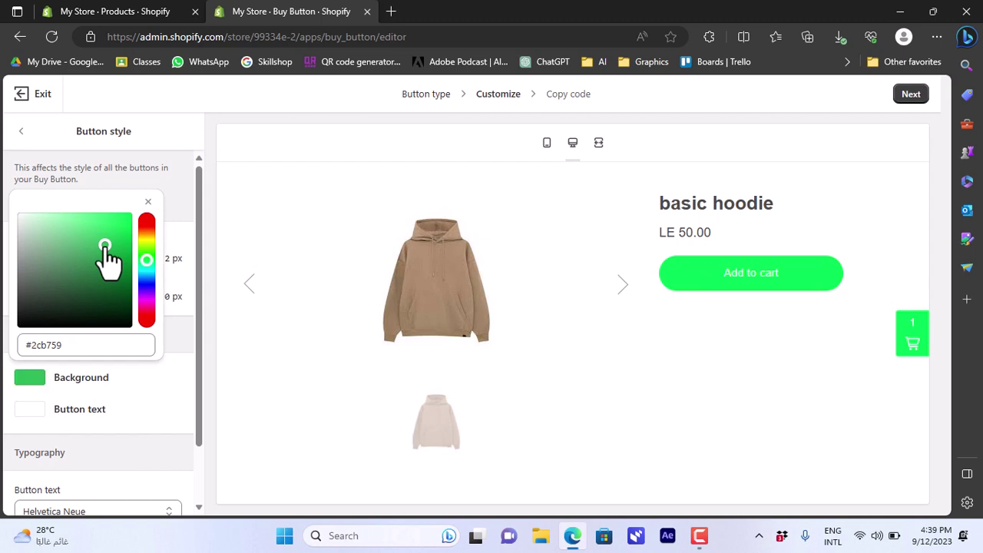
Make the button text colour near-black and close the colour picker
{"action": "left_click", "coordinate": [38, 419]}
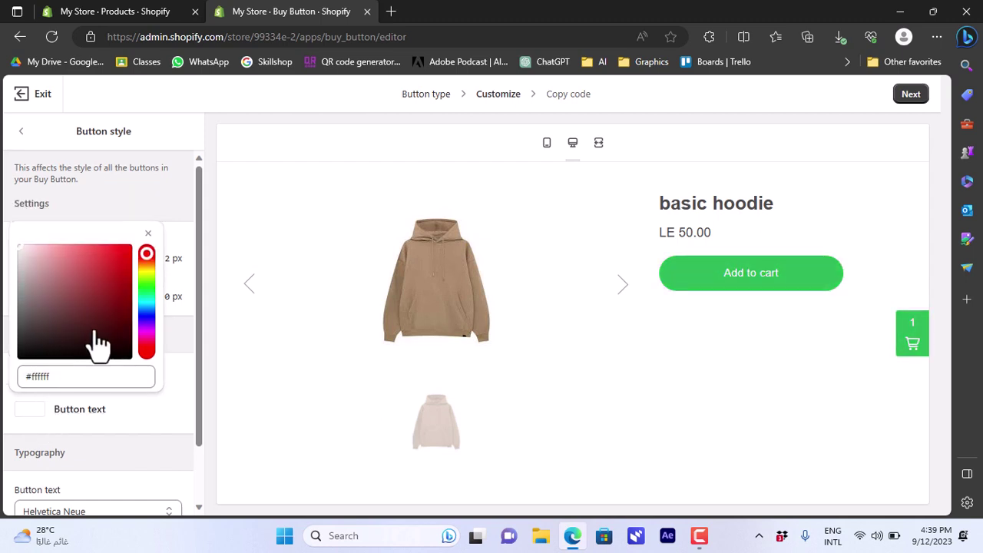
{"action": "left_click_drag", "start_coordinate": [101, 335], "coordinate": [4, 377]}
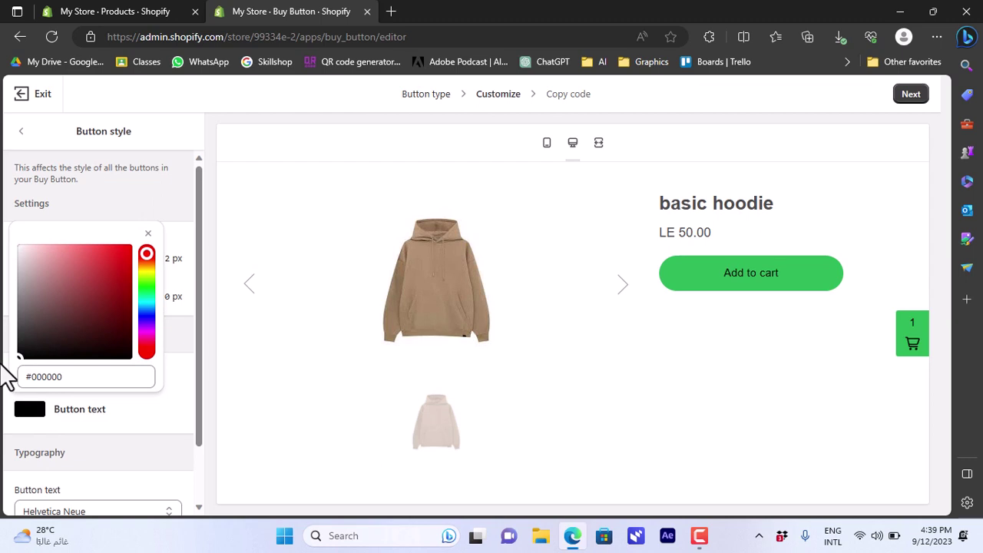
{"action": "left_click_drag", "start_coordinate": [51, 331], "coordinate": [25, 365]}
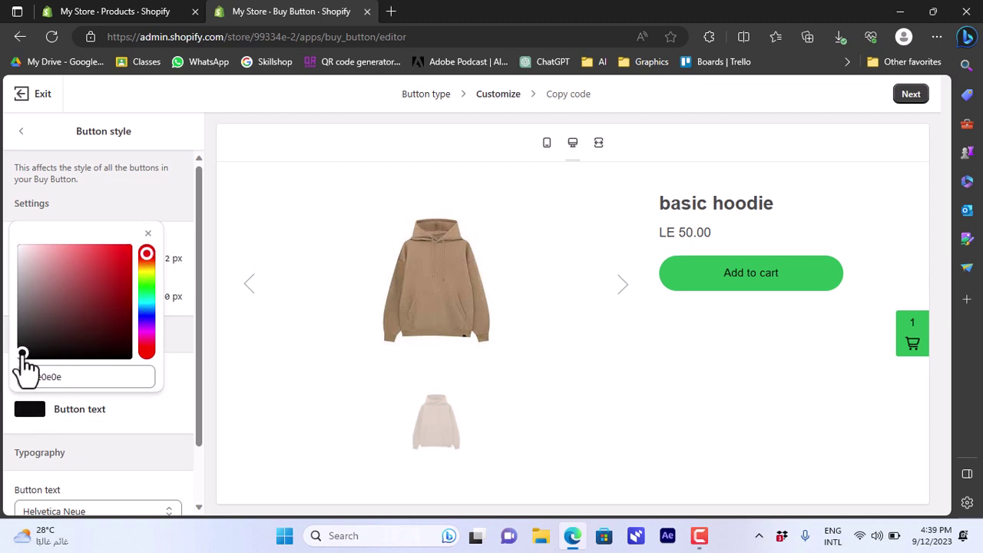
{"action": "left_click", "coordinate": [147, 232]}
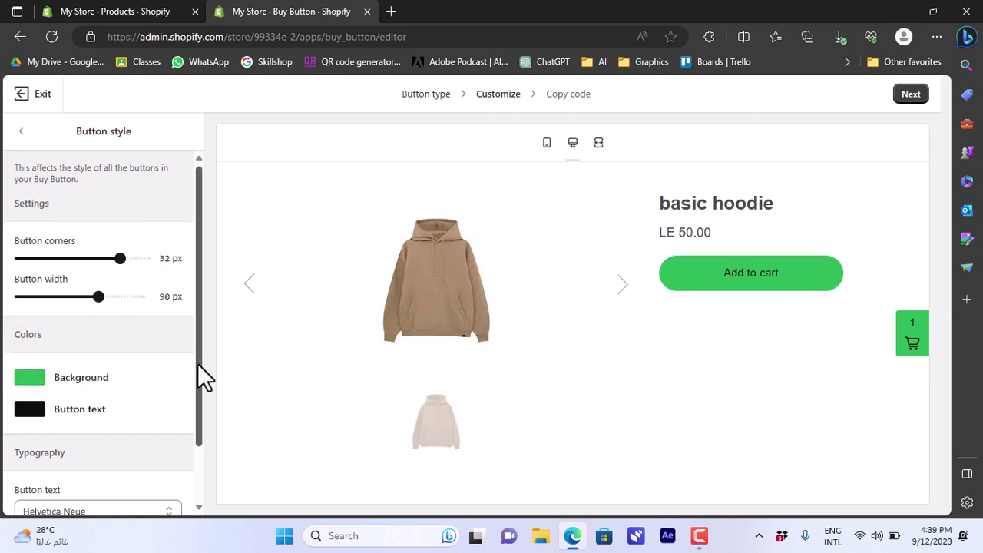
{"action": "left_click_drag", "start_coordinate": [197, 363], "coordinate": [192, 431]}
Try Open Sans Bold and Montserrat Bold, then set the button font to Josefin Slab Bold
{"action": "left_click", "coordinate": [141, 445]}
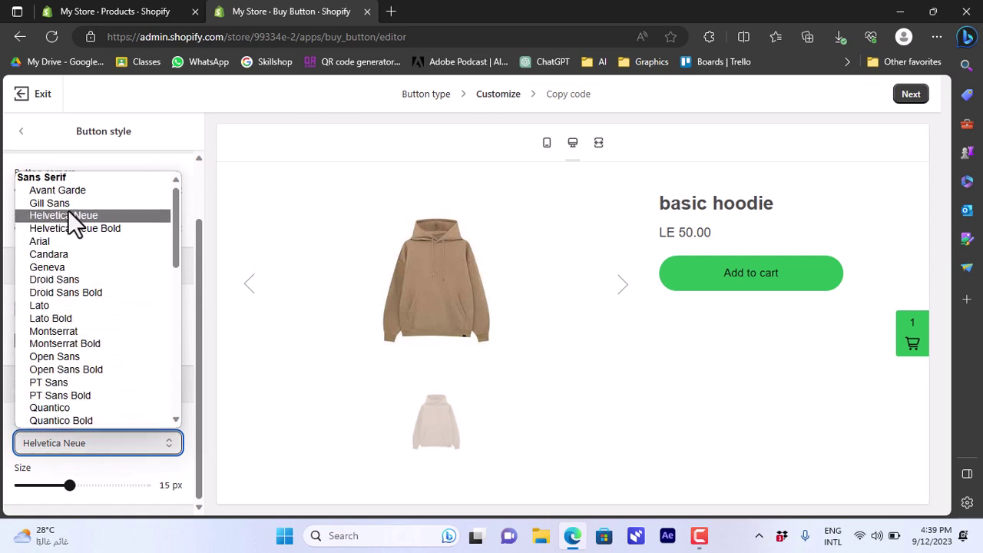
{"action": "left_click", "coordinate": [108, 369]}
{"action": "left_click", "coordinate": [125, 446]}
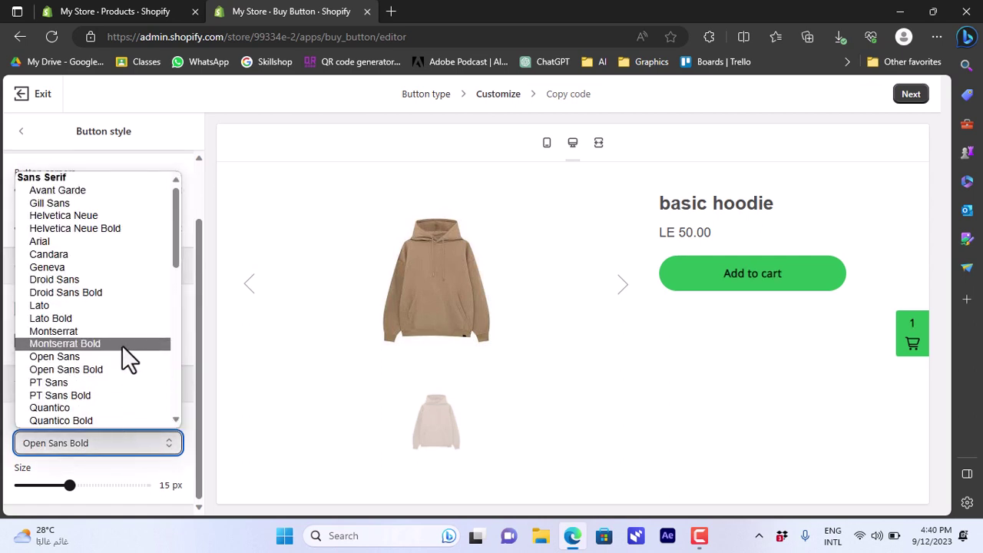
{"action": "left_click", "coordinate": [121, 345]}
{"action": "left_click", "coordinate": [152, 442]}
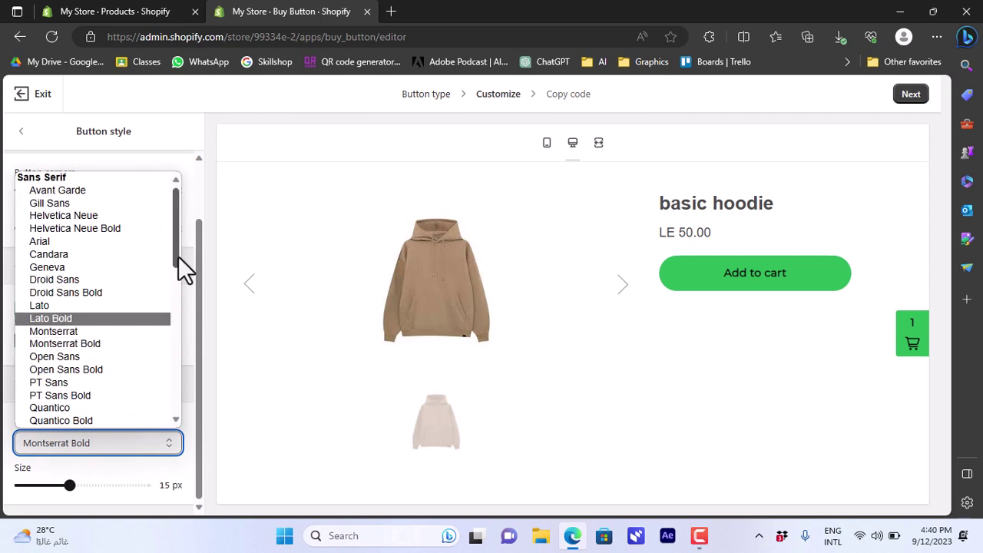
{"action": "scroll", "coordinate": [177, 236], "scroll_direction": "down", "scroll_amount": 1}
{"action": "left_click_drag", "start_coordinate": [177, 236], "coordinate": [176, 299]}
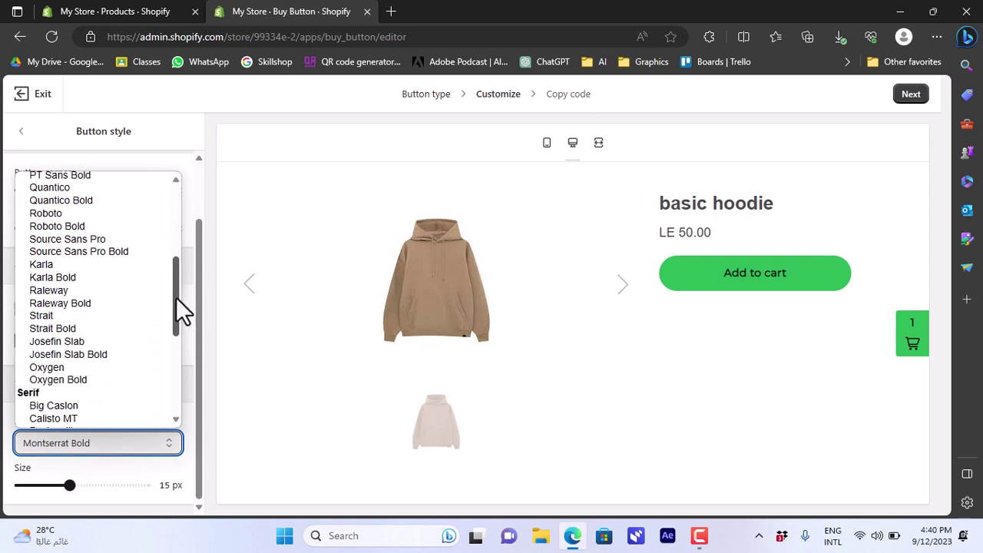
{"action": "left_click", "coordinate": [60, 361]}
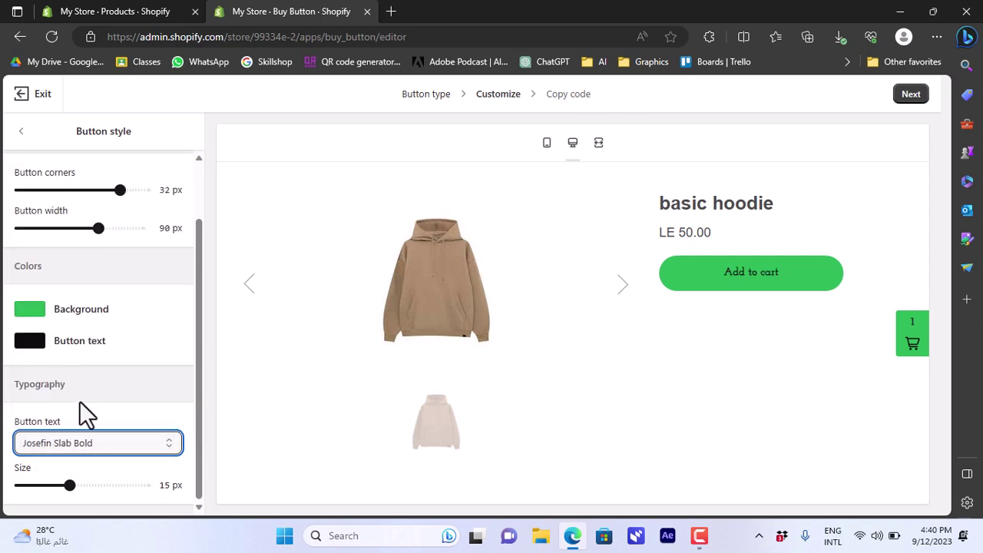
Set button text to 17 px, width to 119 px and corners to 14 px, then go back
{"action": "left_click_drag", "start_coordinate": [70, 485], "coordinate": [111, 485]}
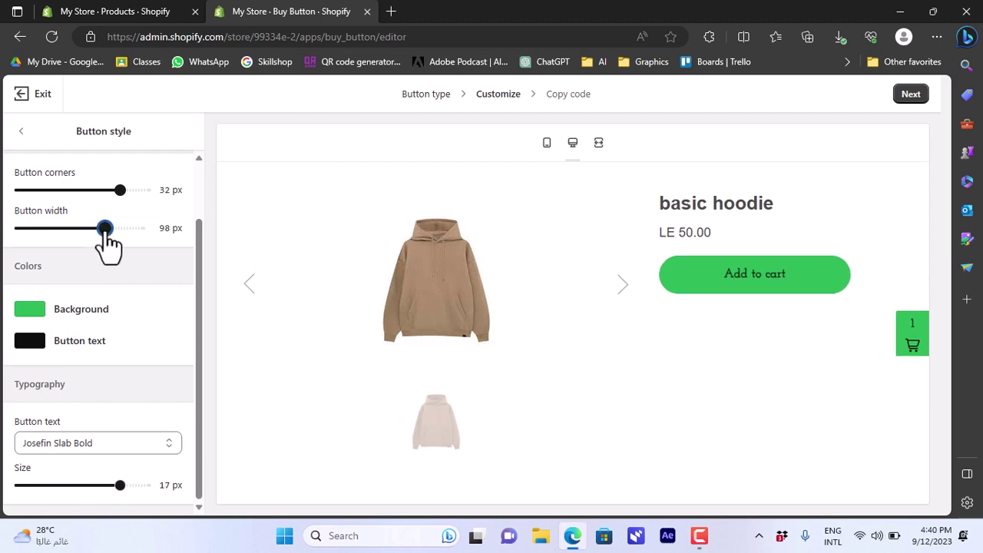
{"action": "mouse_move", "coordinate": [104, 228]}
{"action": "left_mouse_down"}
{"action": "mouse_move", "coordinate": [136, 225]}
{"action": "mouse_move", "coordinate": [122, 223]}
{"action": "left_mouse_up"}
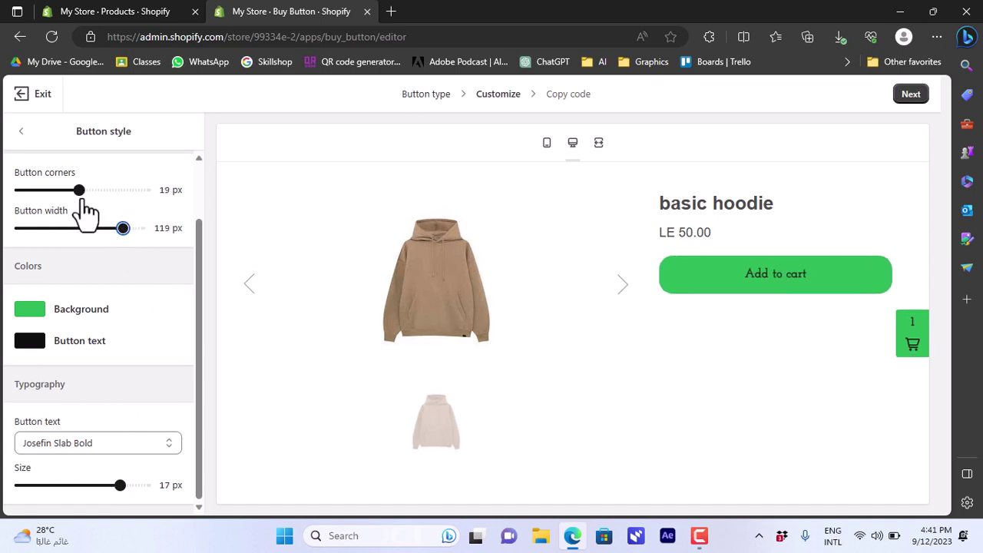
{"action": "mouse_move", "coordinate": [79, 191]}
{"action": "left_mouse_down"}
{"action": "mouse_move", "coordinate": [119, 192]}
{"action": "mouse_move", "coordinate": [64, 193]}
{"action": "left_mouse_up"}
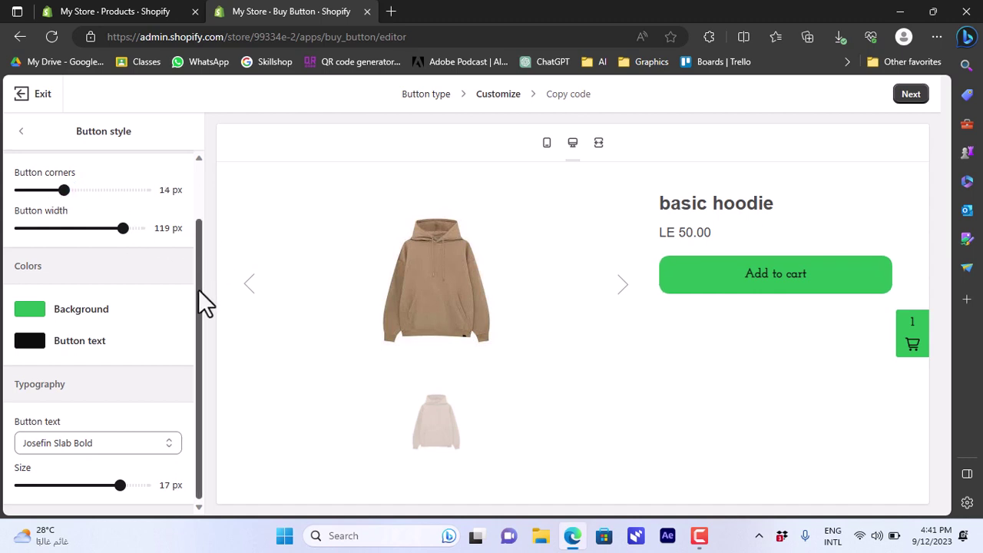
{"action": "key", "text": "Escape"}
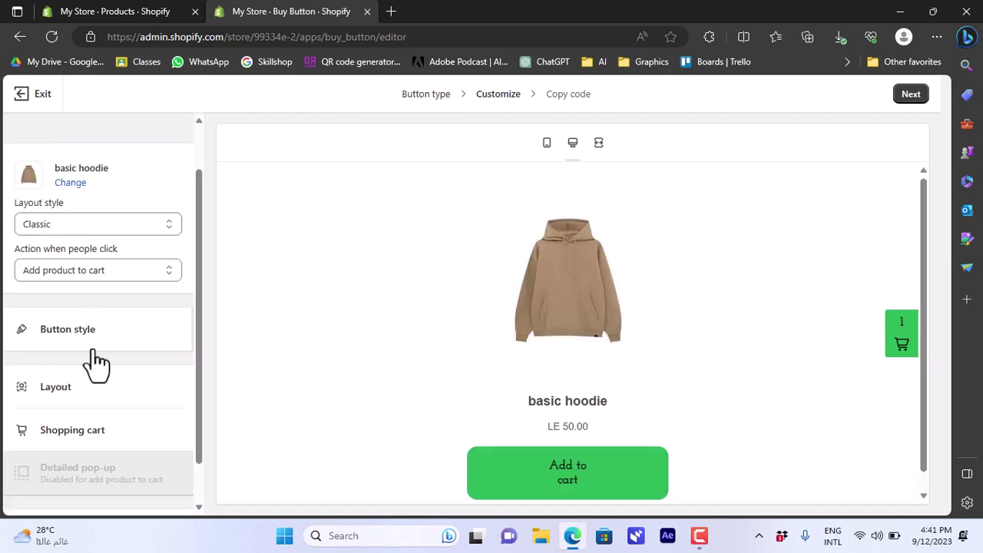
In the Layout settings, try Left alignment, then set it back to Center
{"action": "left_click", "coordinate": [55, 388]}
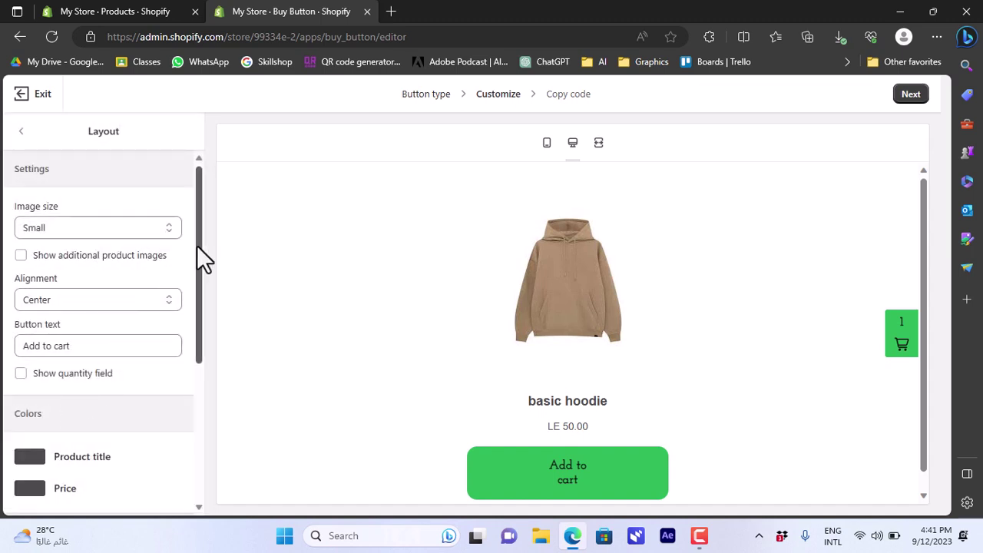
{"action": "left_click", "coordinate": [78, 303]}
{"action": "left_click", "coordinate": [70, 325]}
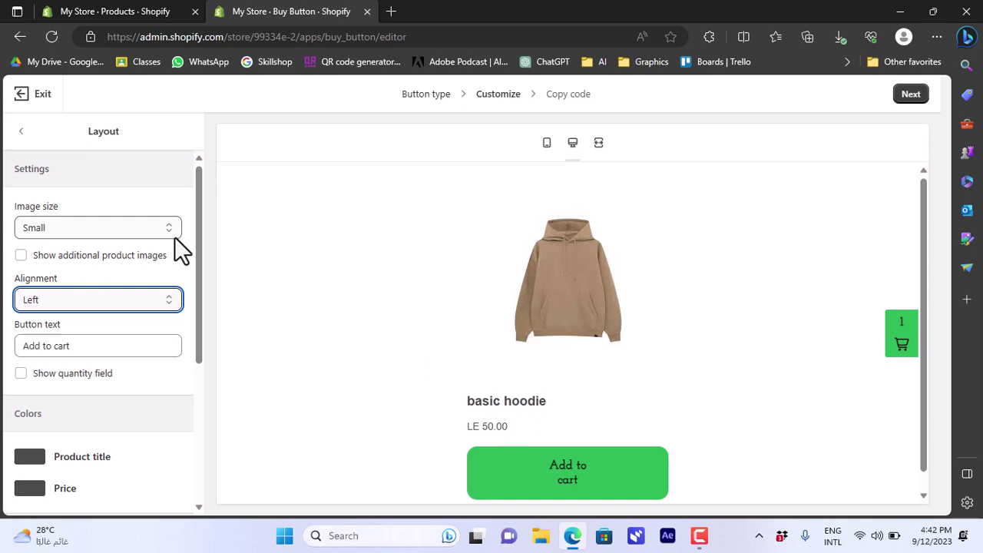
{"action": "left_click", "coordinate": [120, 304]}
{"action": "left_click", "coordinate": [107, 333]}
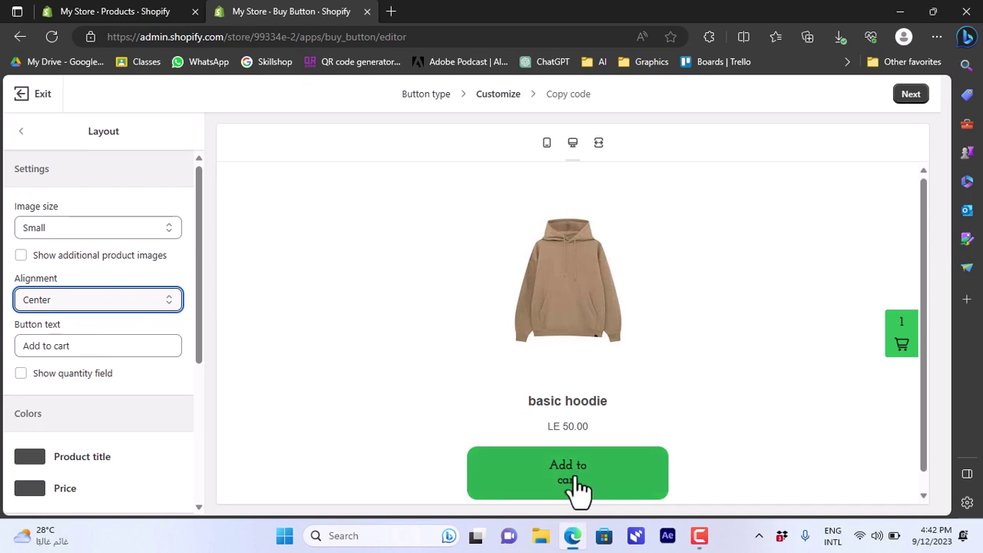
{"action": "left_click_drag", "start_coordinate": [107, 348], "coordinate": [8, 344]}
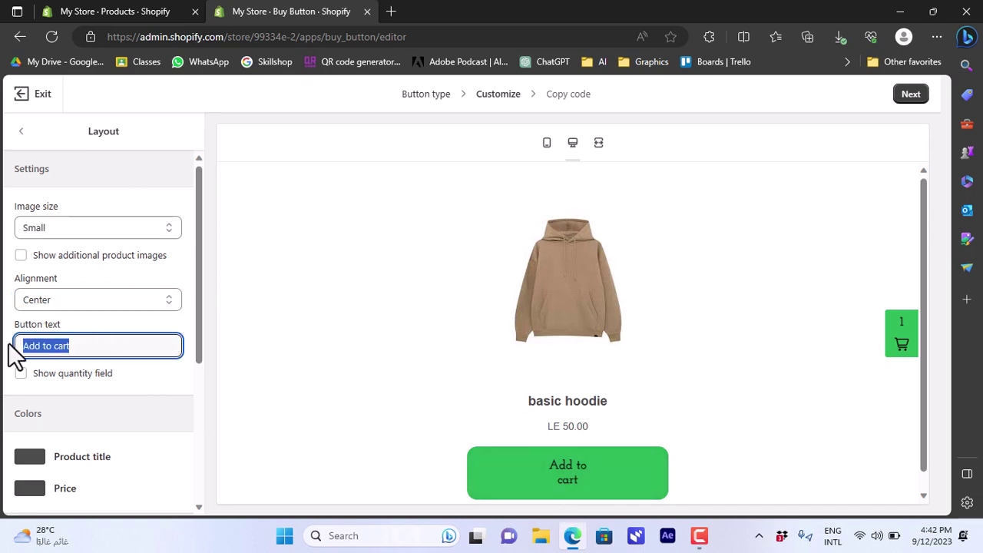
{"action": "type", "text": "buy"}
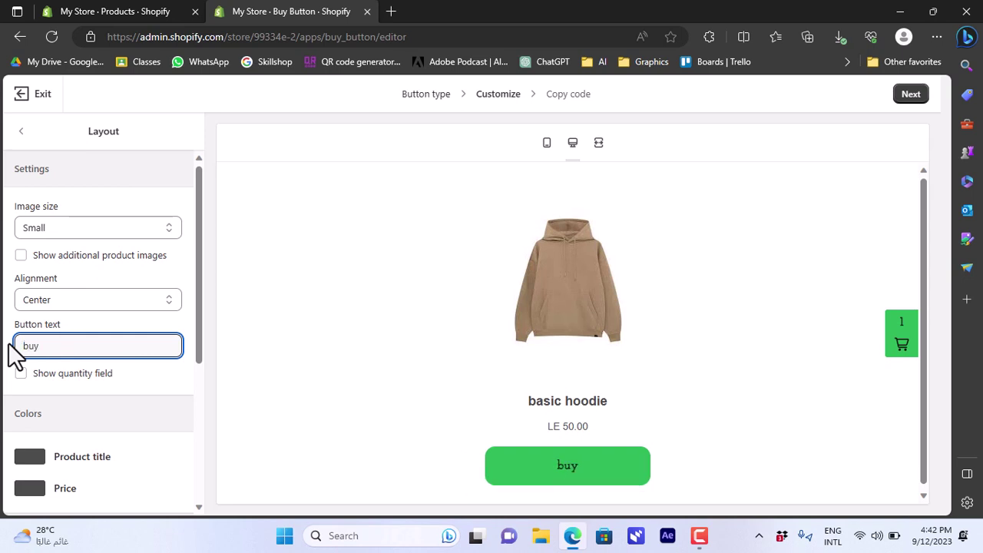
{"action": "type", "text": " now"}
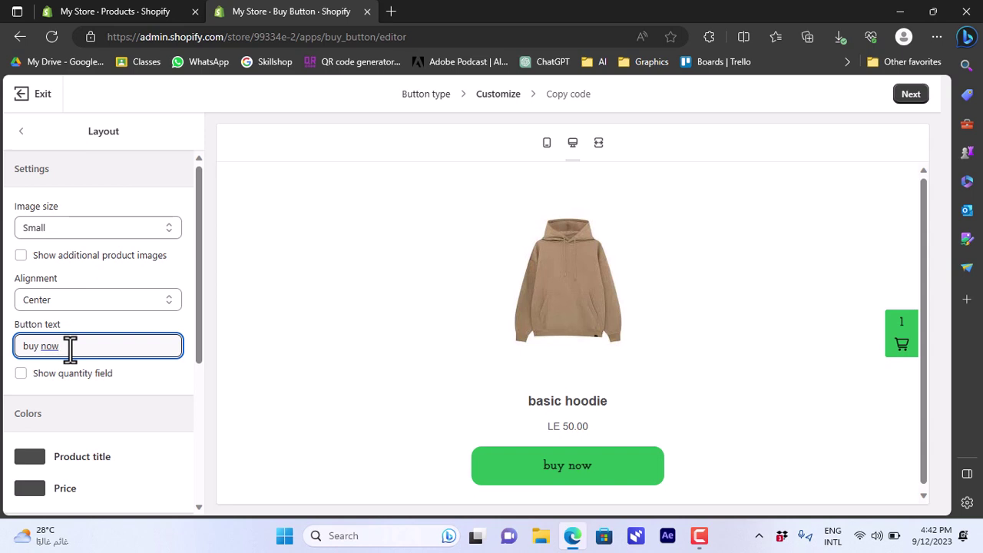
{"action": "left_click_drag", "start_coordinate": [80, 347], "coordinate": [10, 346]}
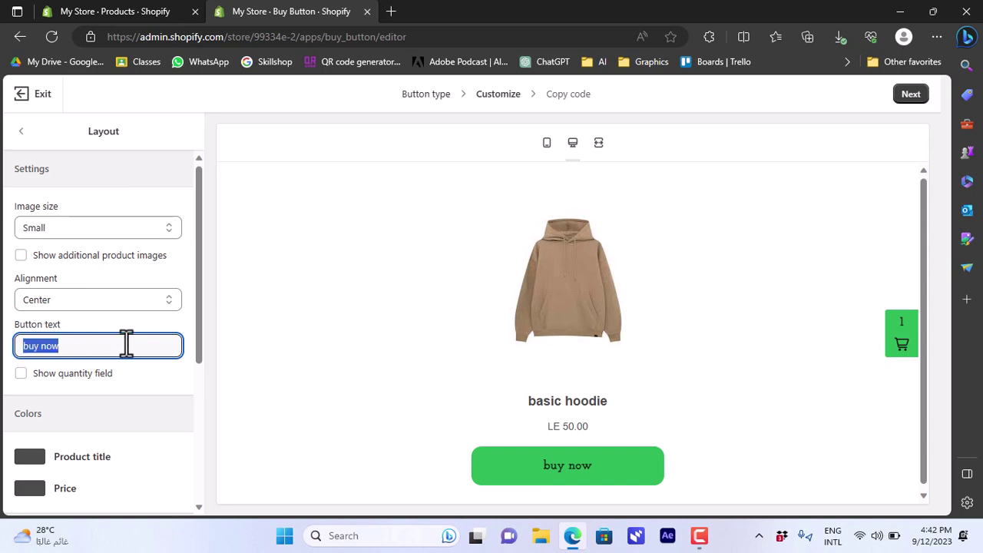
{"action": "type", "text": "ADD"}
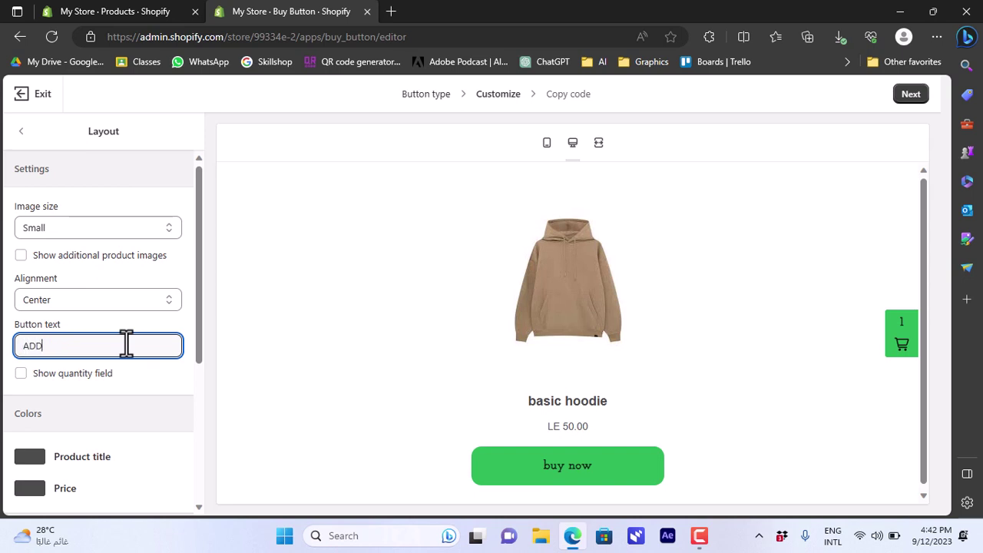
{"action": "key", "text": "BackSpace"}
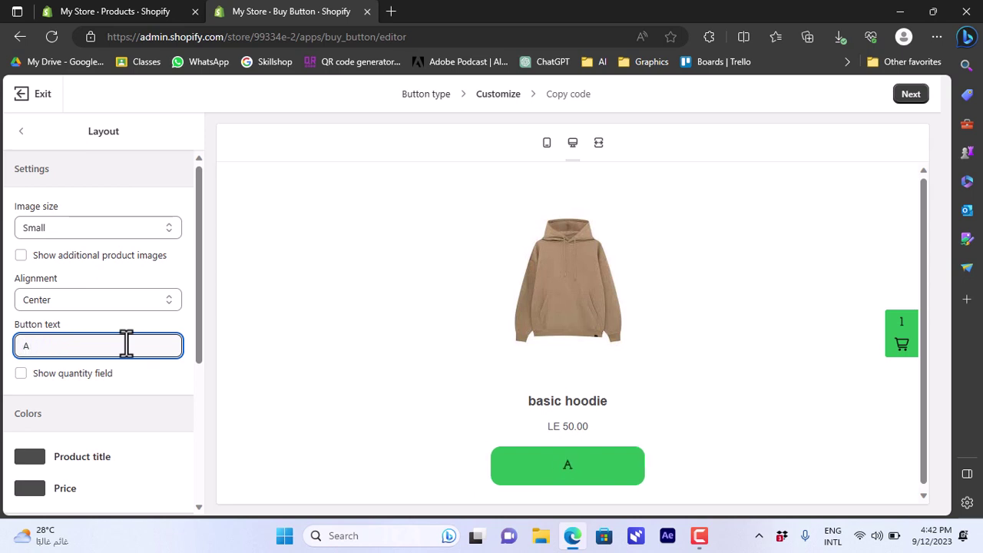
{"action": "type", "text": "dd to cart"}
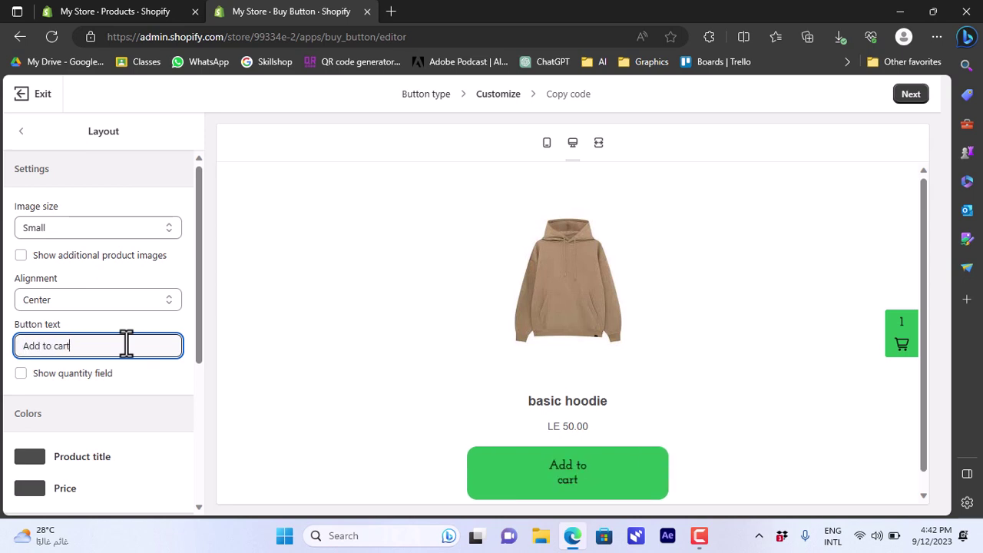
{"action": "left_click_drag", "start_coordinate": [198, 320], "coordinate": [183, 404]}
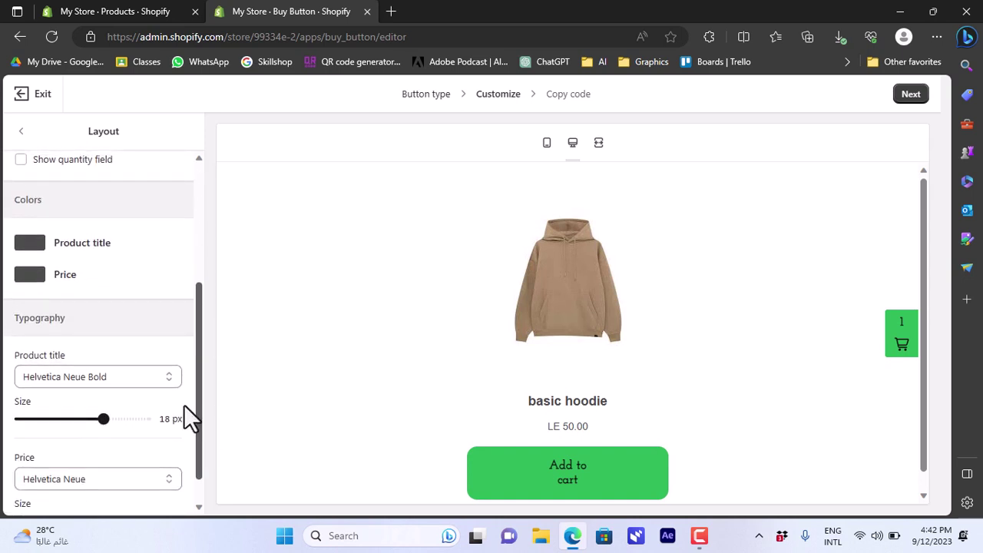
Colour the product title red (#f70808)
{"action": "left_click", "coordinate": [76, 247]}
{"action": "left_click", "coordinate": [106, 306]}
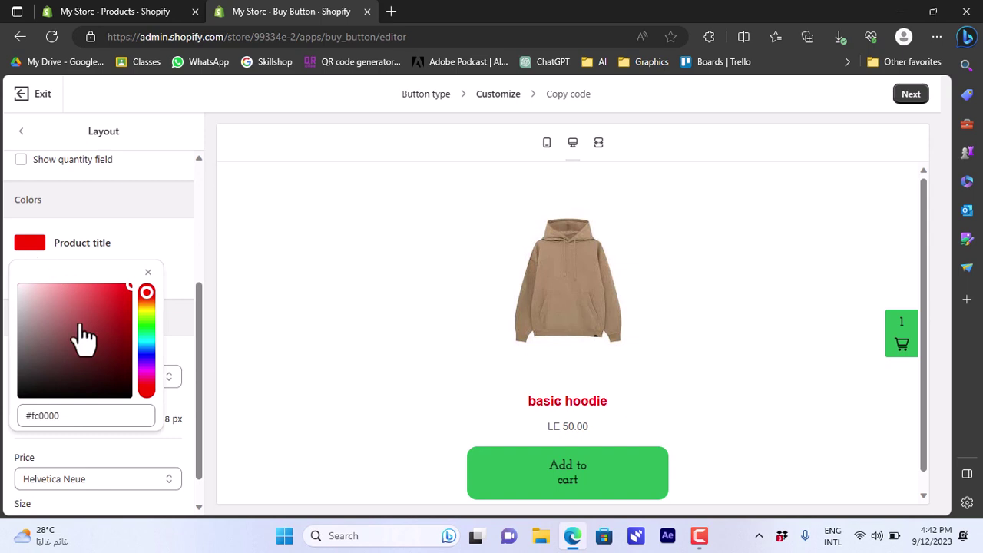
{"action": "left_click_drag", "start_coordinate": [82, 336], "coordinate": [135, 290]}
{"action": "left_click", "coordinate": [22, 395]}
{"action": "left_click", "coordinate": [149, 273]}
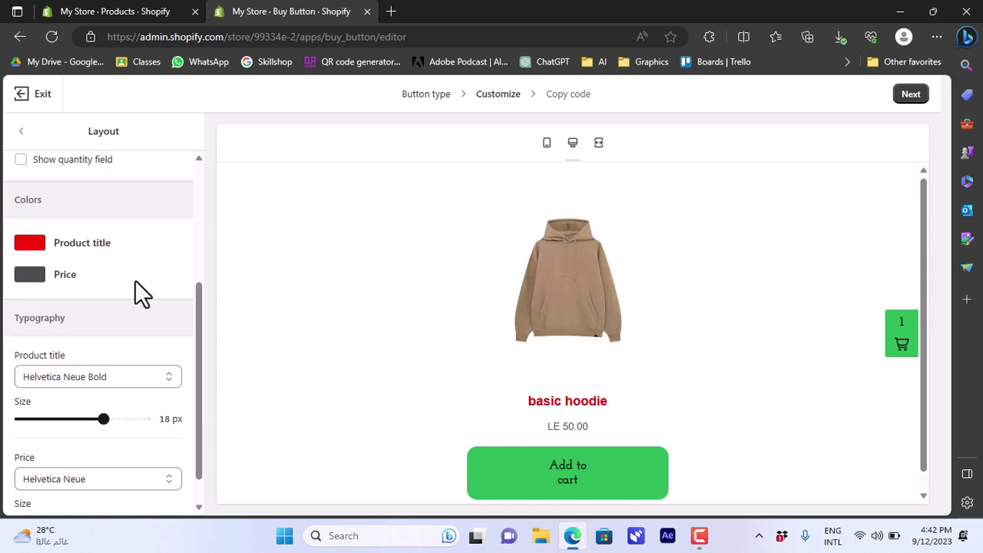
Colour the LE 50.00 price blue (#2c0efc)
{"action": "left_click", "coordinate": [68, 280]}
{"action": "left_click_drag", "start_coordinate": [146, 370], "coordinate": [127, 318]}
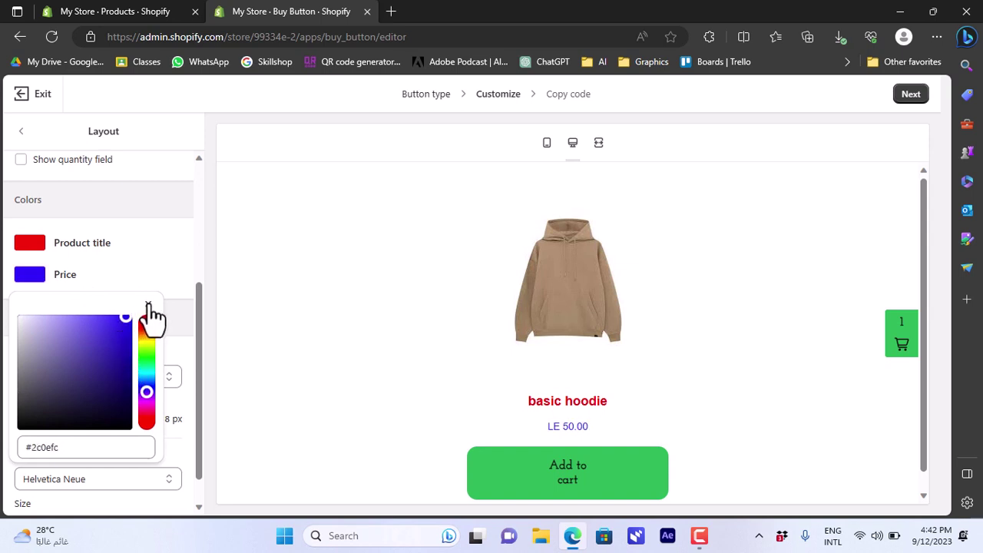
{"action": "left_click", "coordinate": [148, 305]}
{"action": "left_click_drag", "start_coordinate": [199, 321], "coordinate": [196, 367]}
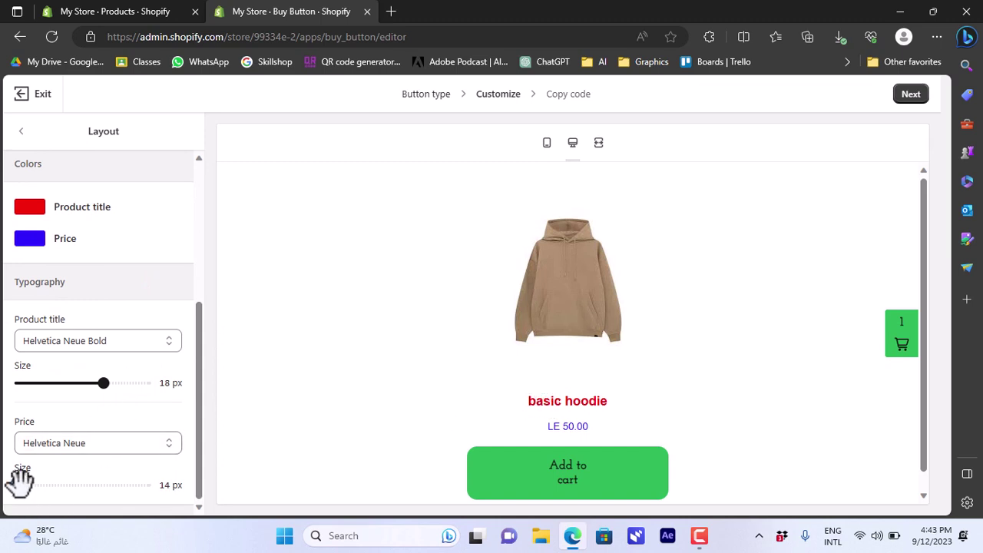
Enlarge the price text to 18 px and the product title to 20 px
{"action": "left_click_drag", "start_coordinate": [20, 484], "coordinate": [65, 486]}
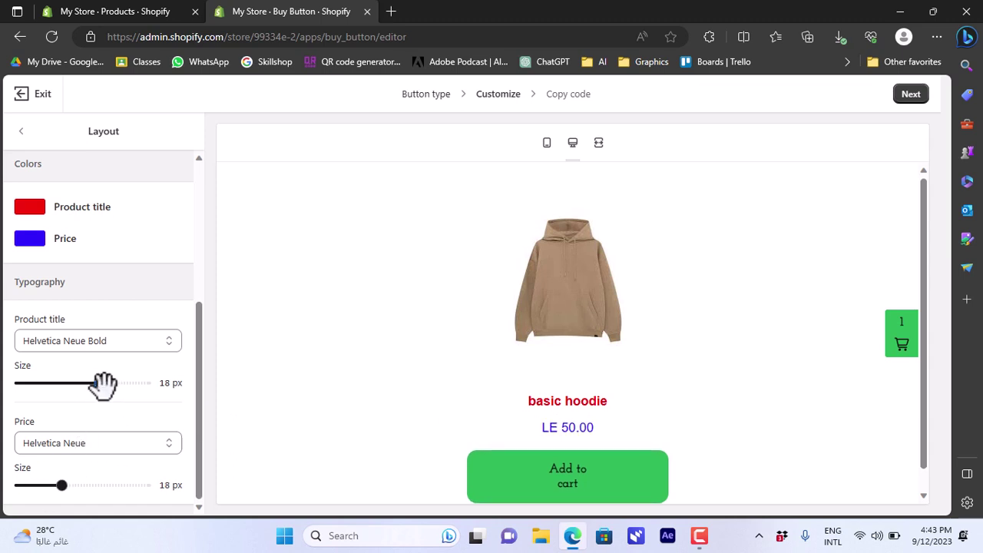
{"action": "left_click_drag", "start_coordinate": [102, 383], "coordinate": [146, 382]}
{"action": "left_click_drag", "start_coordinate": [202, 331], "coordinate": [204, 204]}
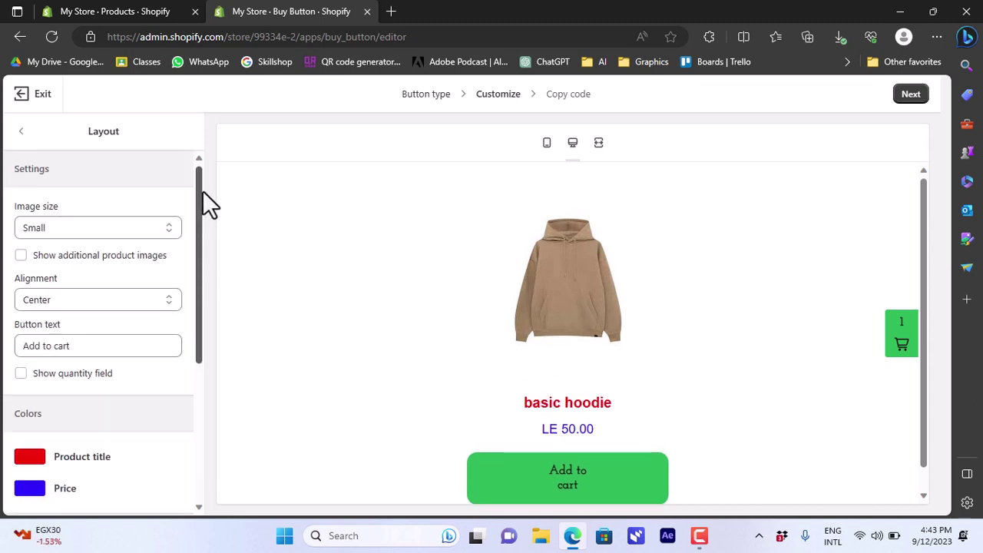
Switch the buy button to the Basic layout style
{"action": "left_click", "coordinate": [21, 134]}
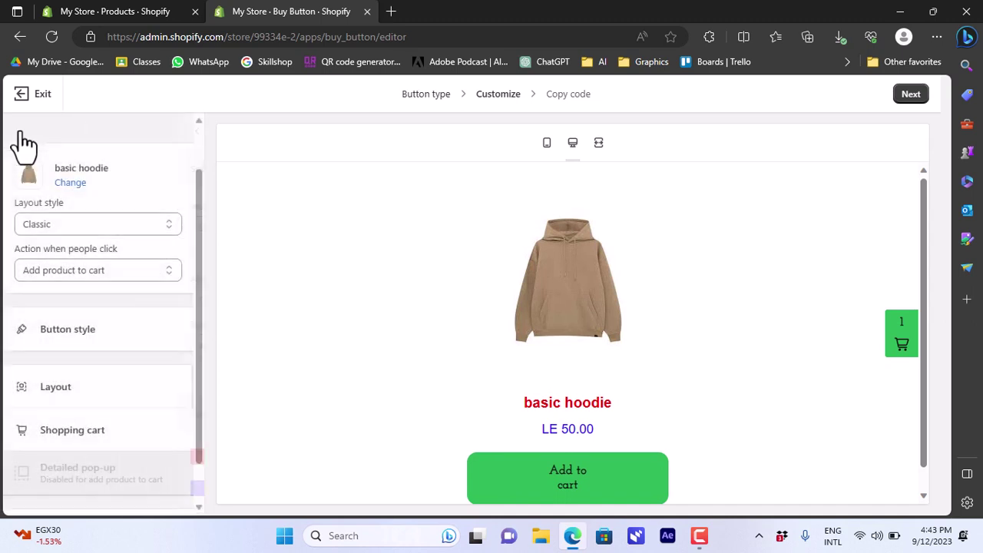
{"action": "left_click", "coordinate": [57, 230]}
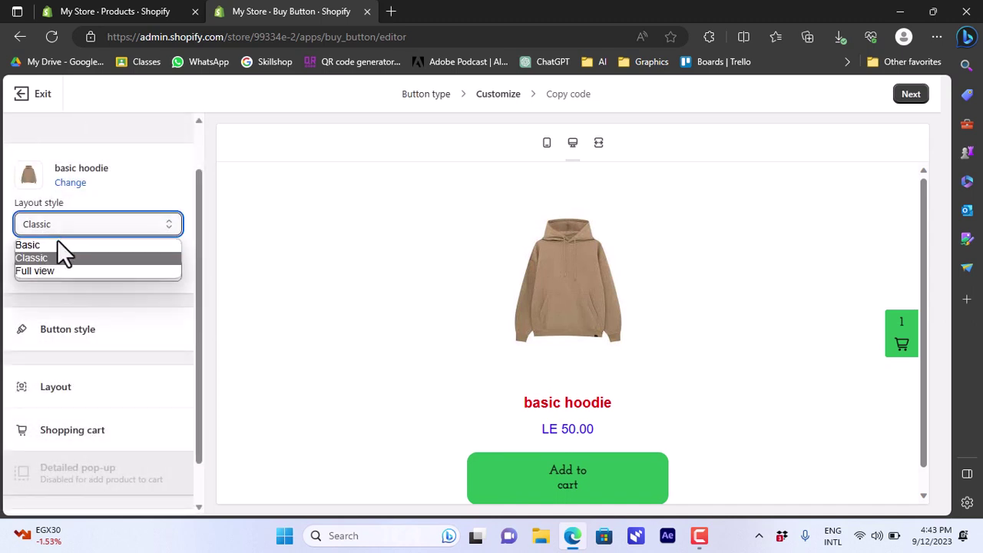
{"action": "left_click", "coordinate": [57, 244]}
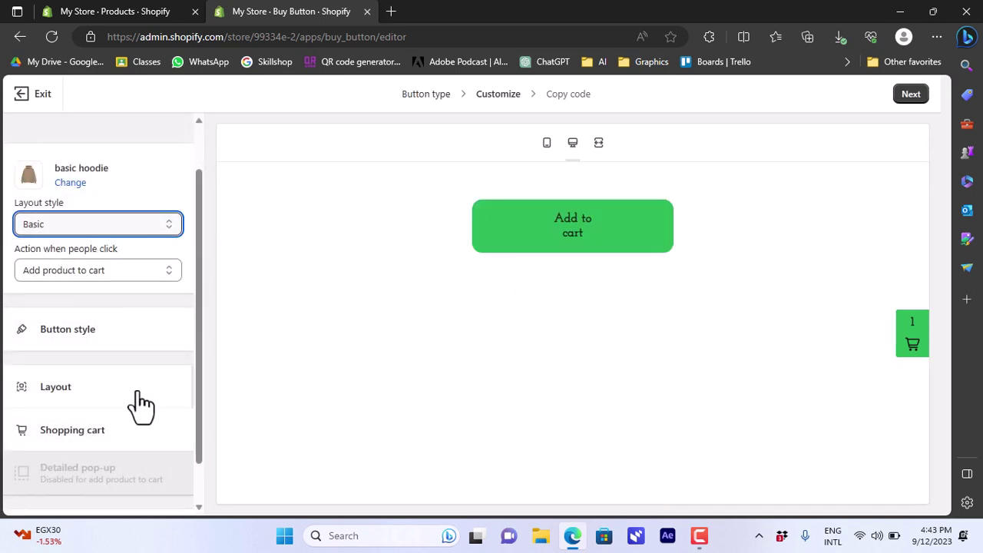
Set the basic button's alignment to Left
{"action": "left_click", "coordinate": [100, 399]}
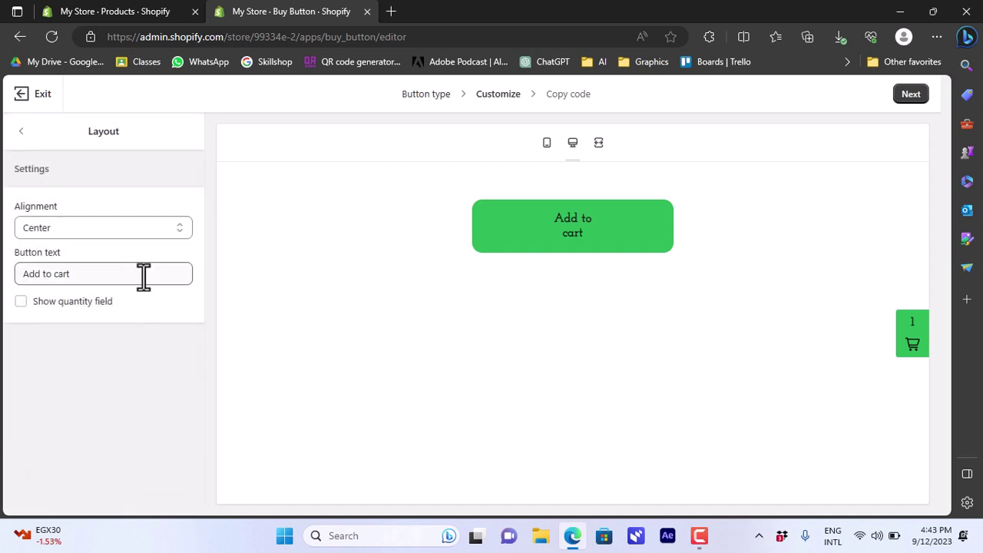
{"action": "left_click", "coordinate": [180, 226]}
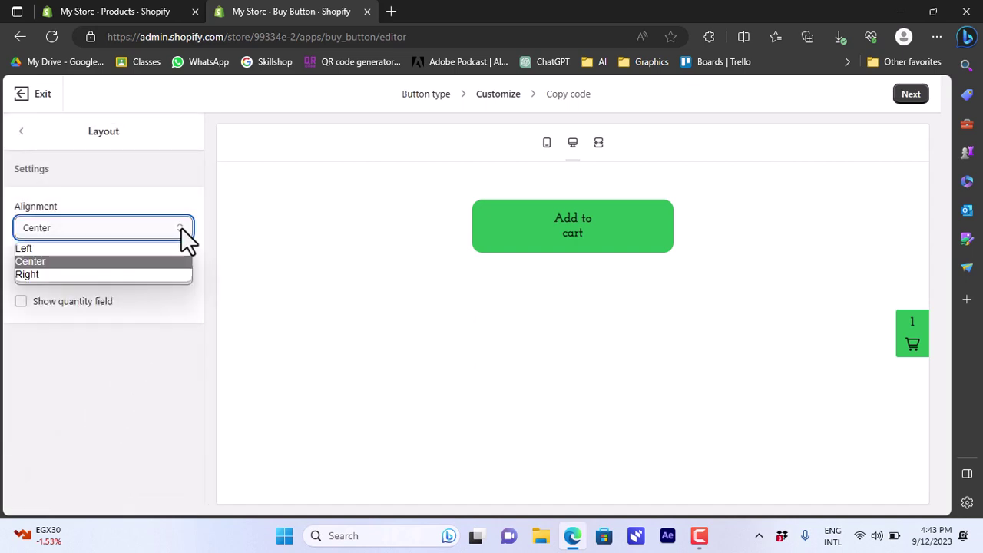
{"action": "left_click", "coordinate": [150, 245]}
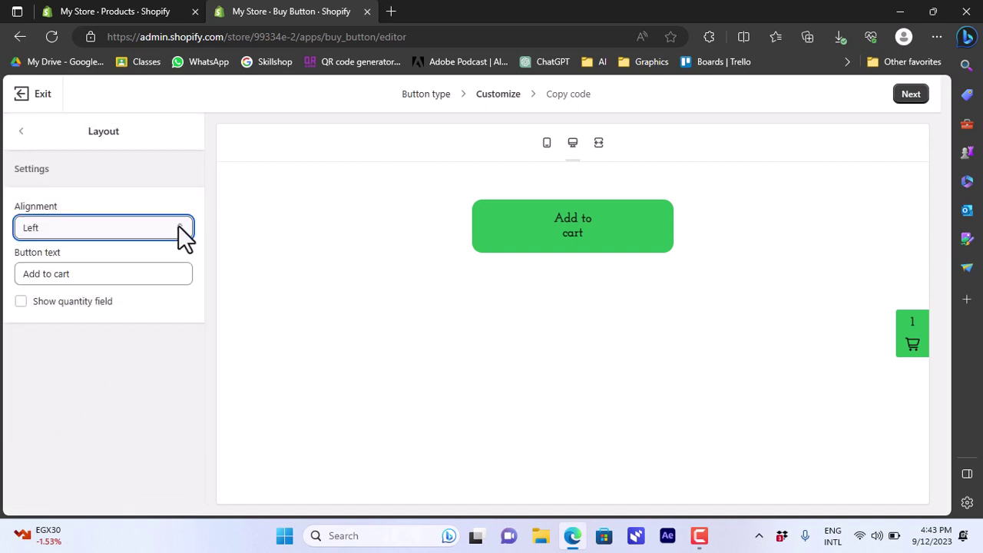
{"action": "left_click", "coordinate": [179, 226]}
{"action": "left_click", "coordinate": [178, 226]}
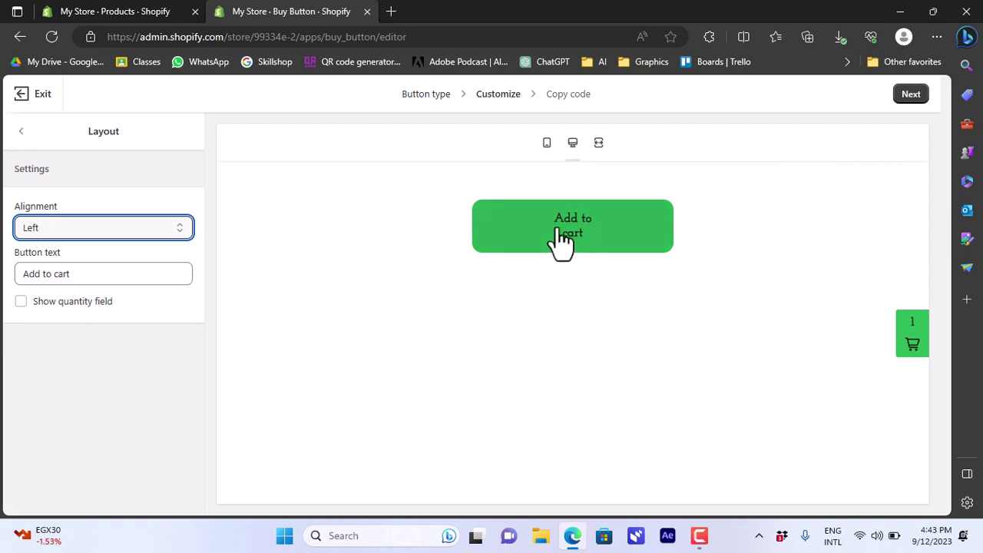
Rename the shopping cart heading to 'My cart'
{"action": "left_click", "coordinate": [21, 131]}
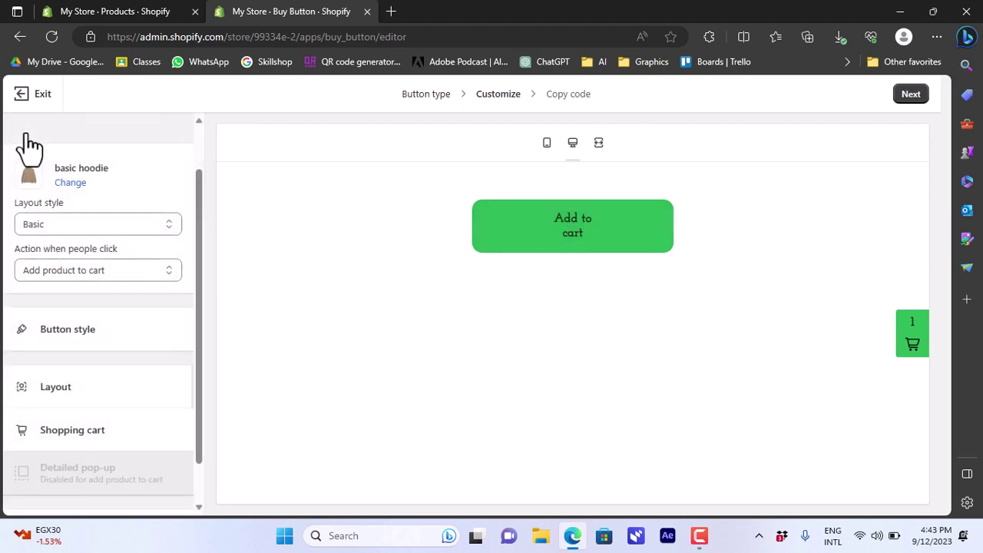
{"action": "scroll", "coordinate": [198, 287], "scroll_direction": "down", "scroll_amount": 1}
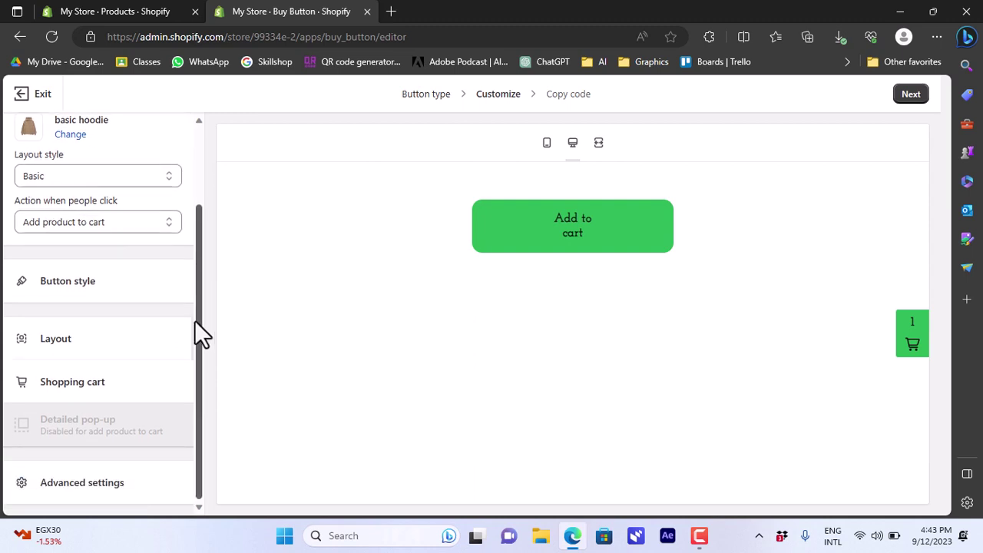
{"action": "left_click", "coordinate": [73, 382]}
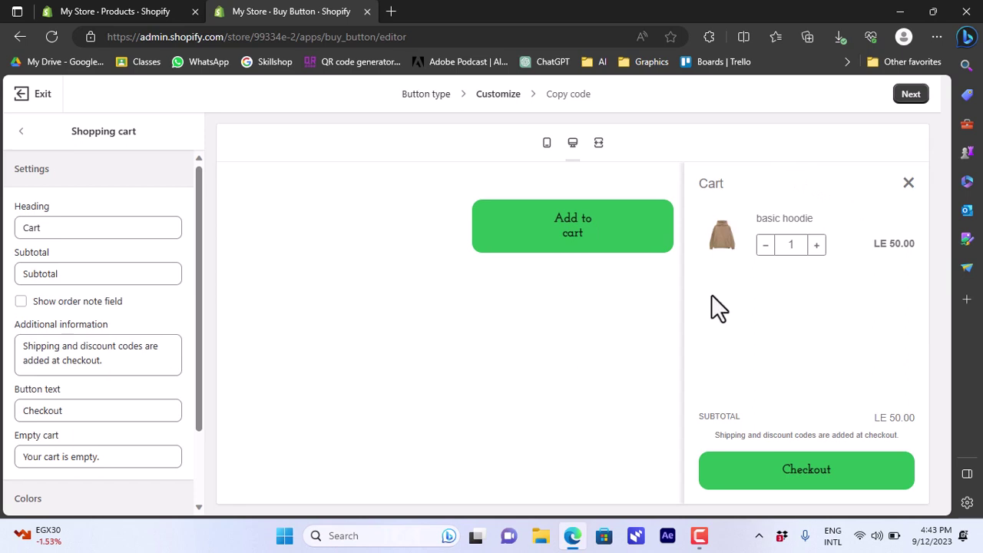
{"action": "double_click", "coordinate": [67, 225]}
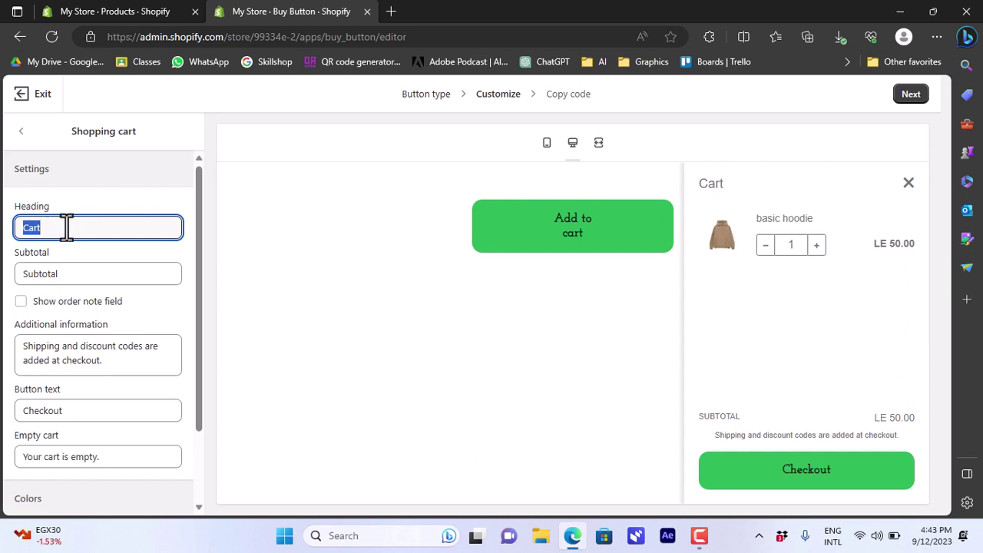
{"action": "type", "text": "My c"}
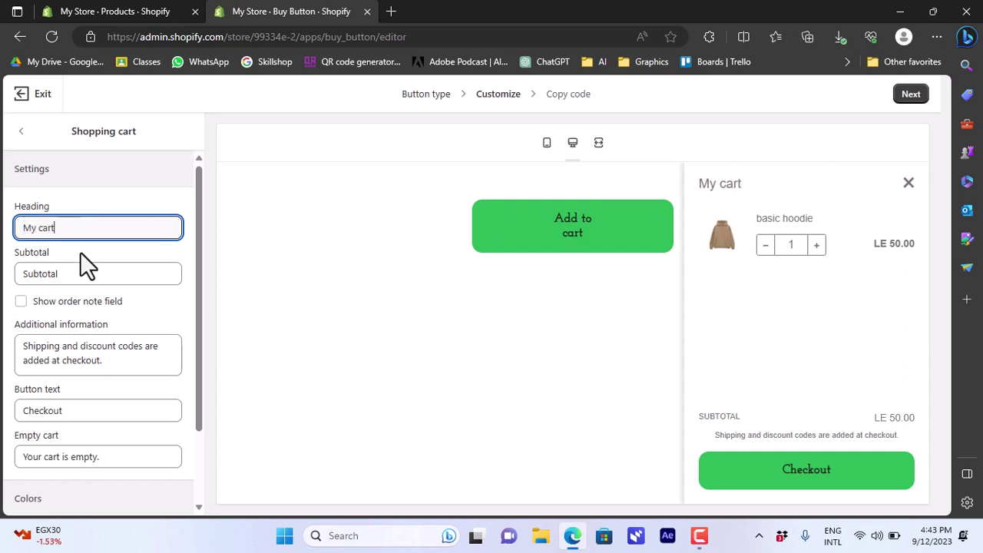
{"action": "left_click", "coordinate": [80, 252]}
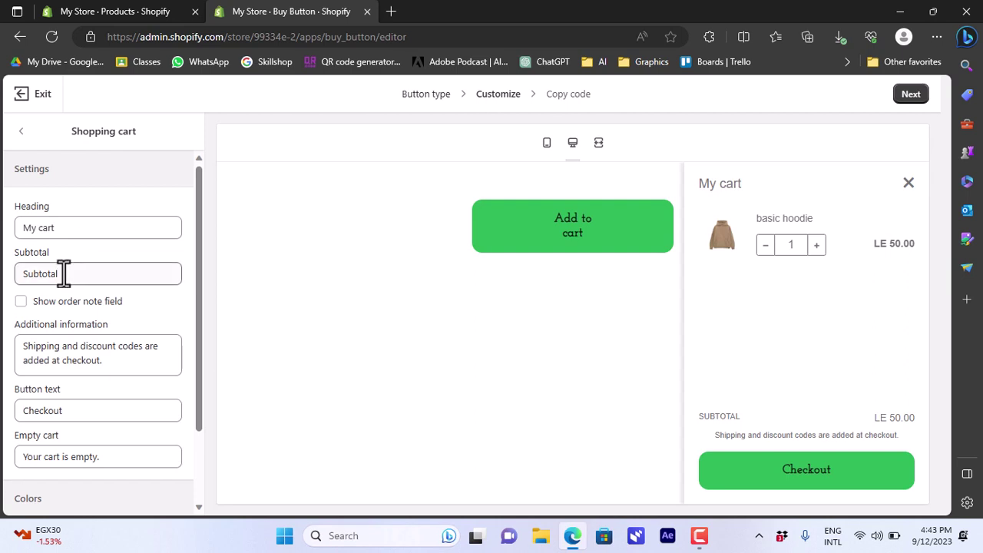
Change the cart's Subtotal label to 'total'
{"action": "double_click", "coordinate": [63, 274]}
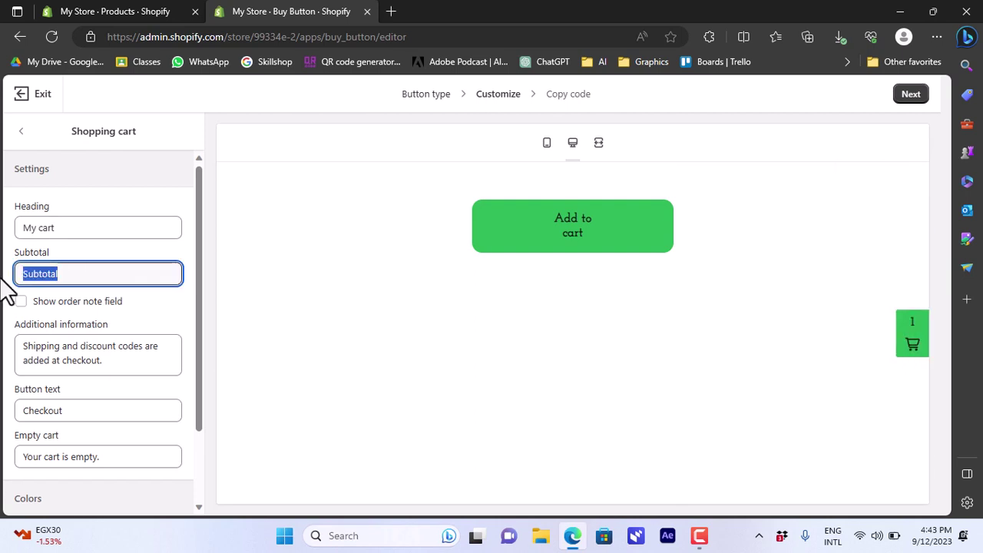
{"action": "type", "text": "t"}
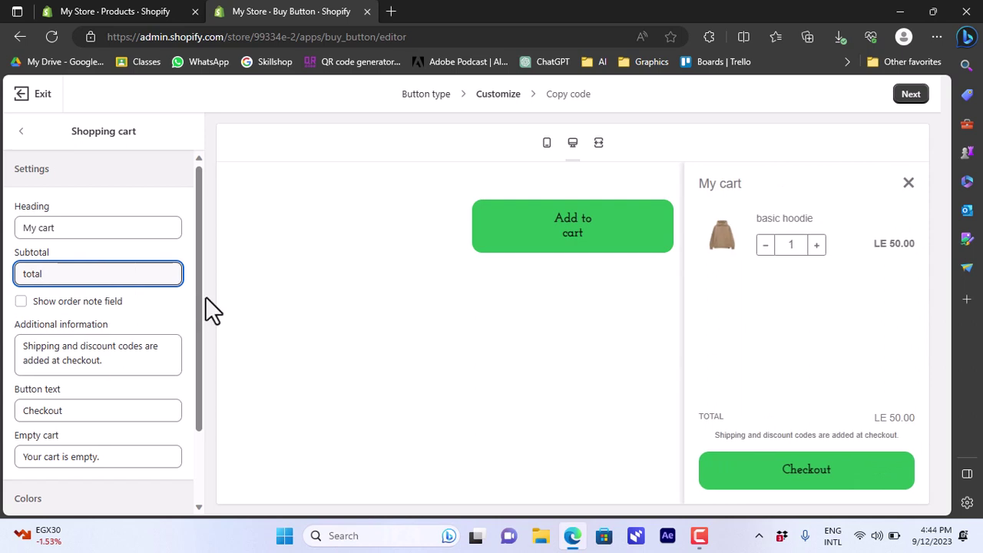
{"action": "left_click", "coordinate": [202, 323]}
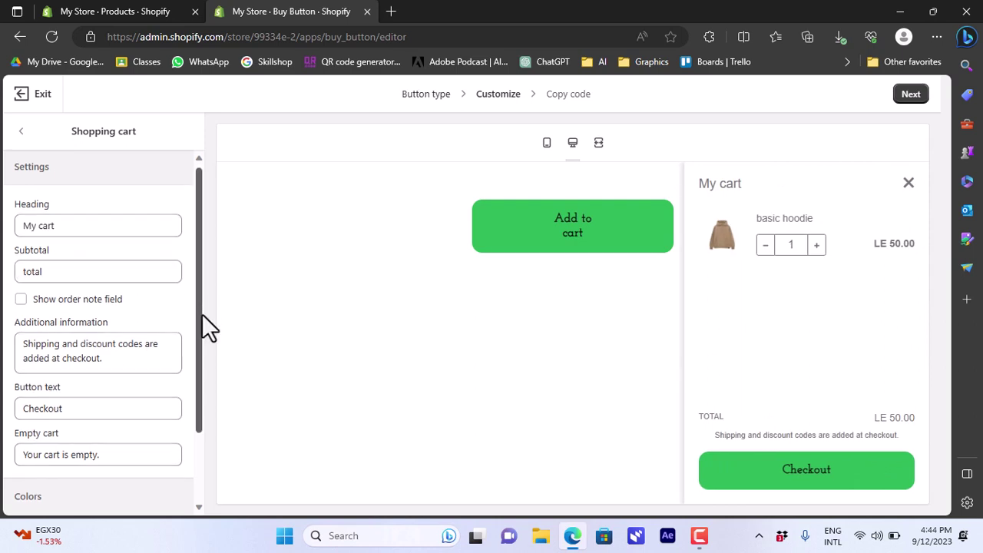
{"action": "scroll", "coordinate": [199, 346], "scroll_direction": "down", "scroll_amount": 1}
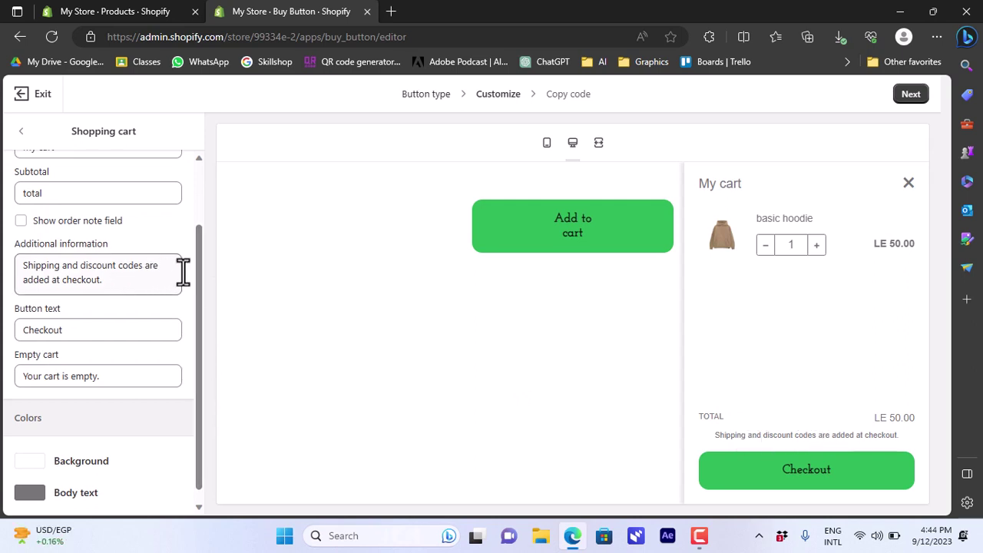
Give the cart drawer a pale yellow #f8fab4 background
{"action": "scroll", "coordinate": [196, 277], "scroll_direction": "down", "scroll_amount": 1}
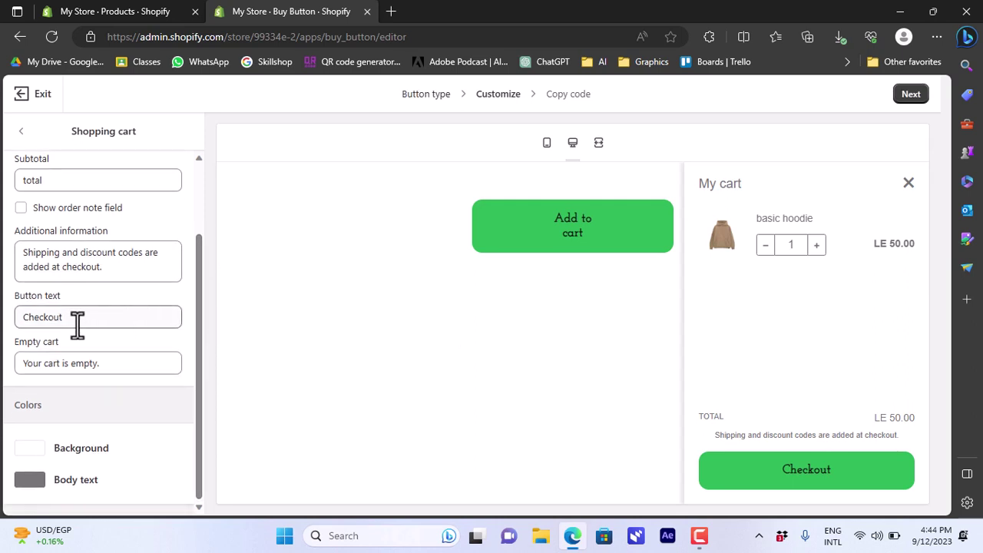
{"action": "left_click", "coordinate": [113, 358]}
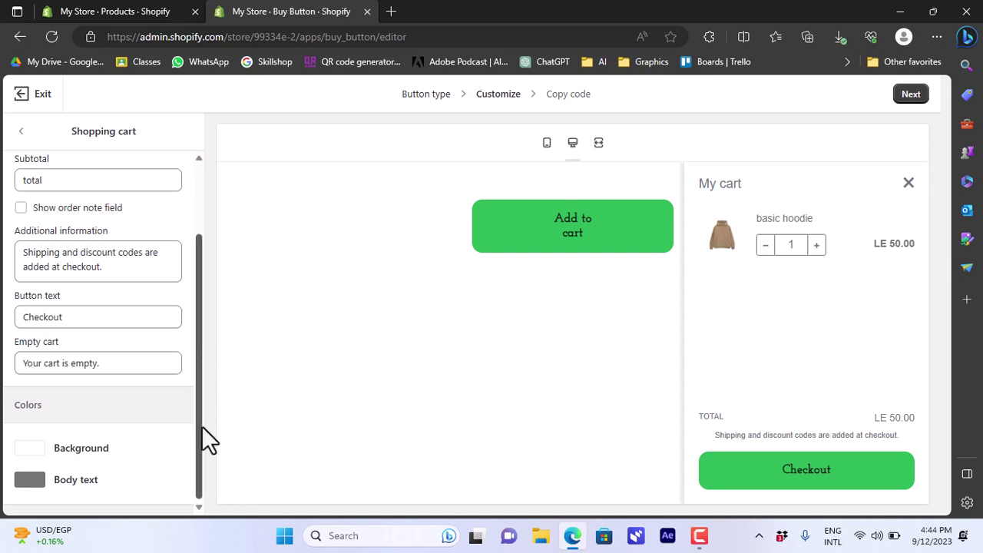
{"action": "left_click", "coordinate": [29, 459]}
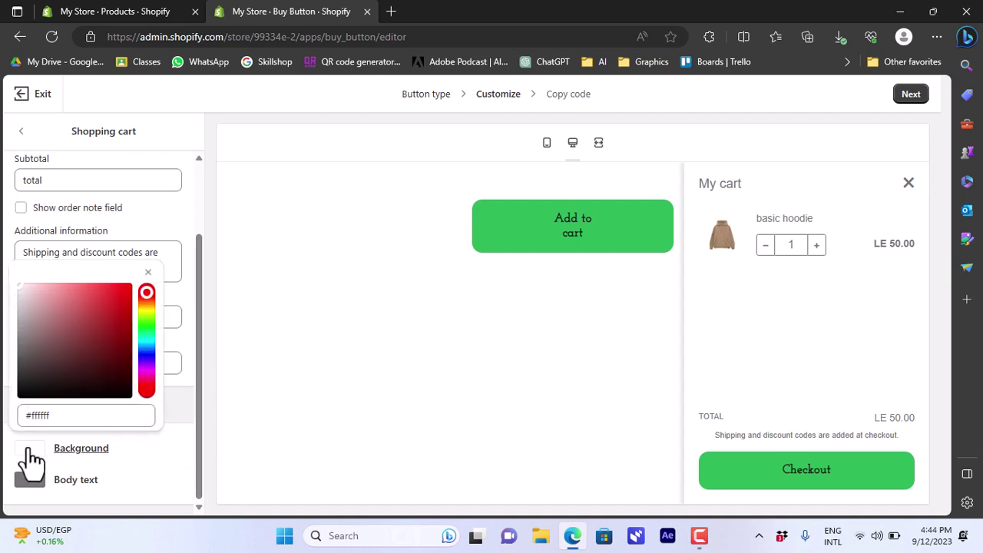
{"action": "left_click", "coordinate": [146, 309]}
{"action": "left_click", "coordinate": [96, 296]}
{"action": "left_click_drag", "start_coordinate": [75, 294], "coordinate": [49, 286]}
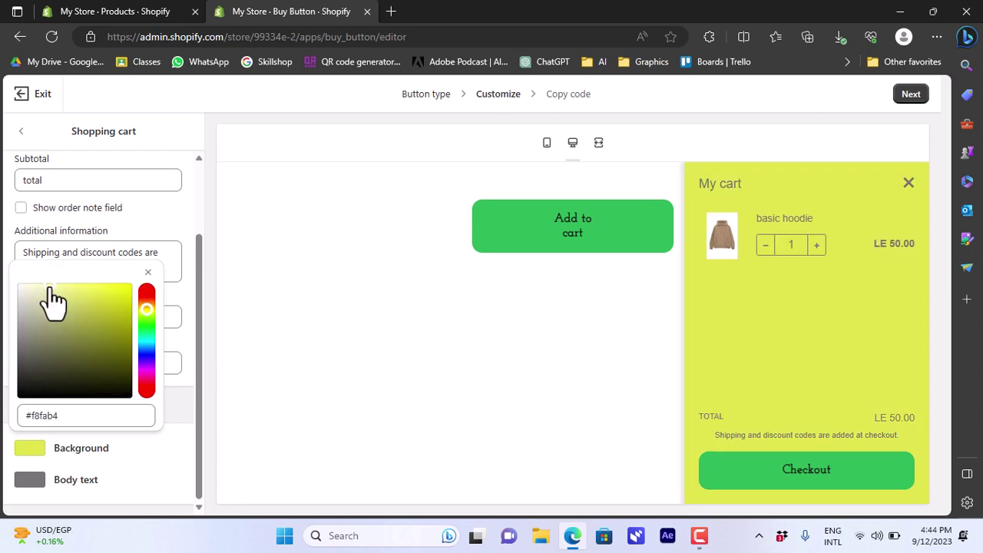
{"action": "left_click", "coordinate": [148, 275]}
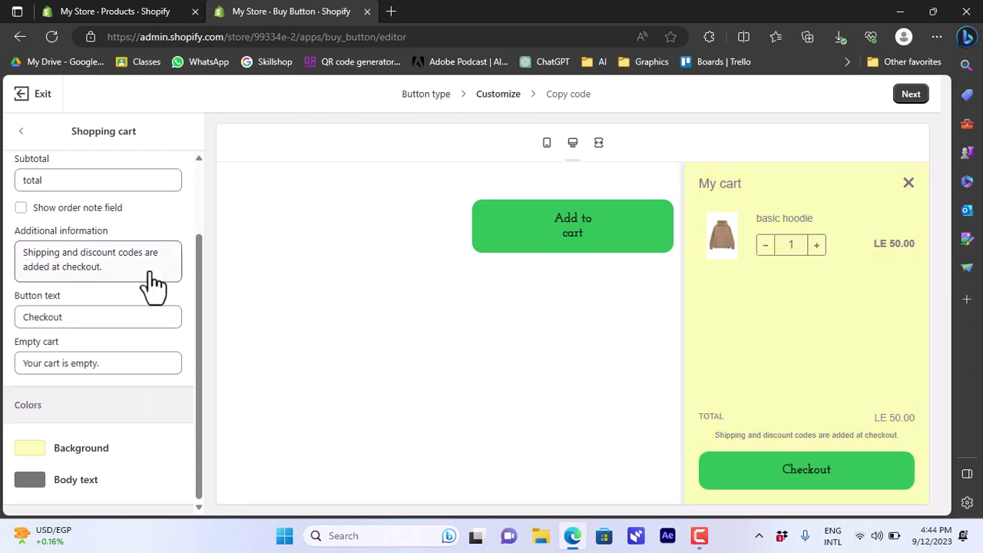
Make the cart body text near-black #131313 and return to the main settings
{"action": "left_click", "coordinate": [75, 479]}
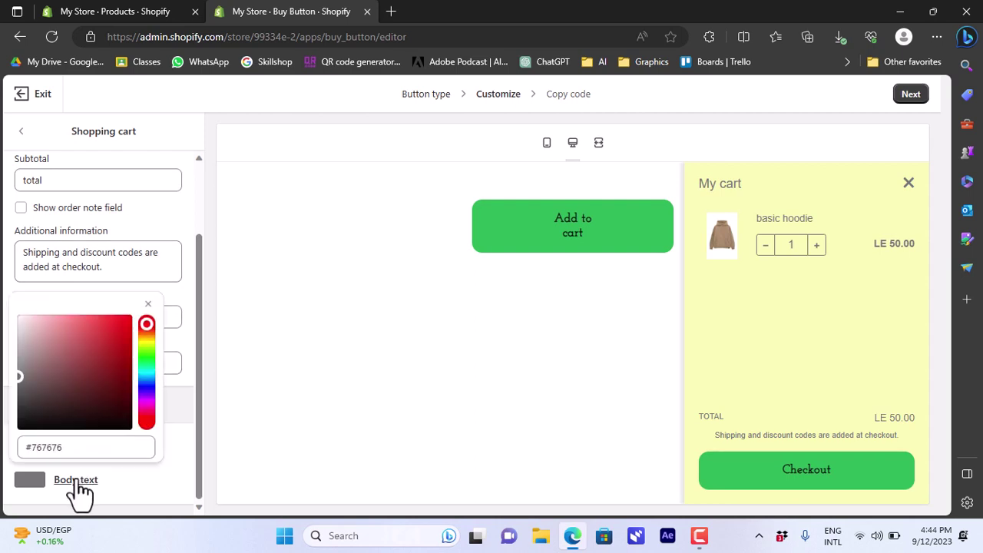
{"action": "left_click_drag", "start_coordinate": [31, 428], "coordinate": [15, 434]}
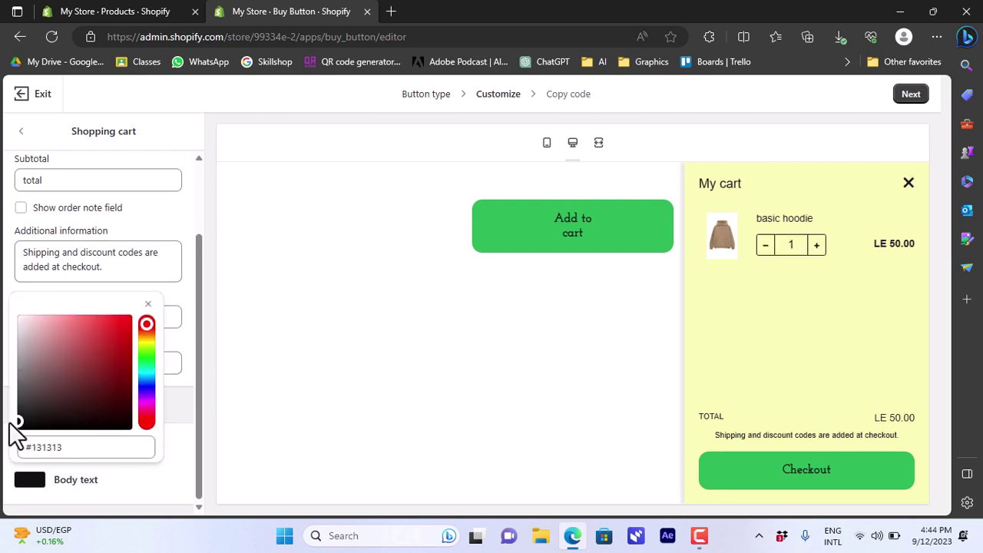
{"action": "left_click", "coordinate": [151, 306]}
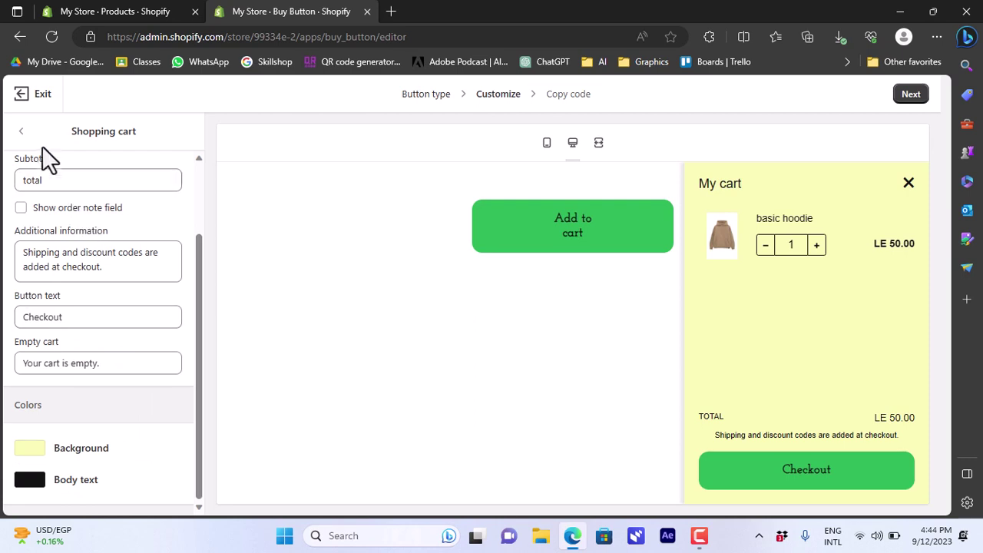
{"action": "left_click", "coordinate": [24, 137]}
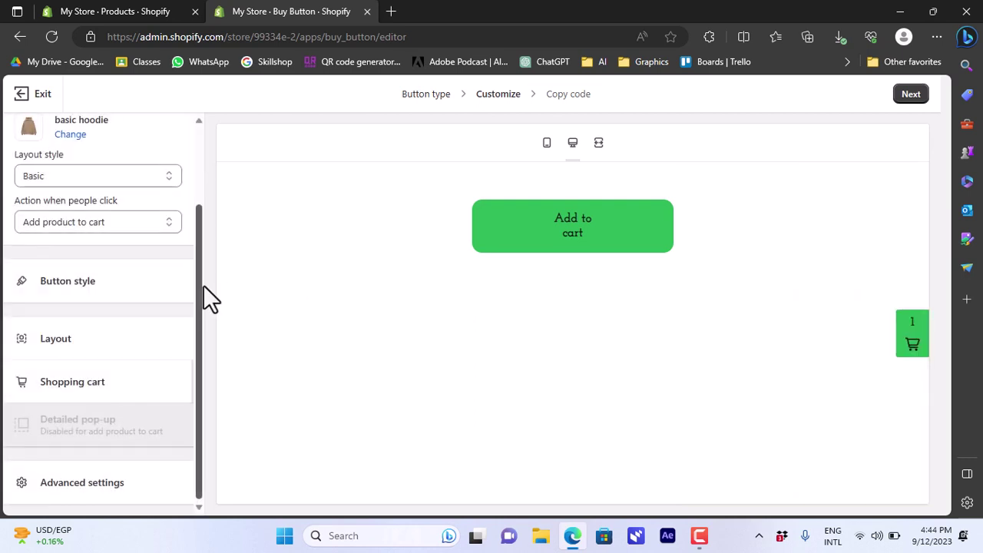
{"action": "left_click", "coordinate": [76, 485]}
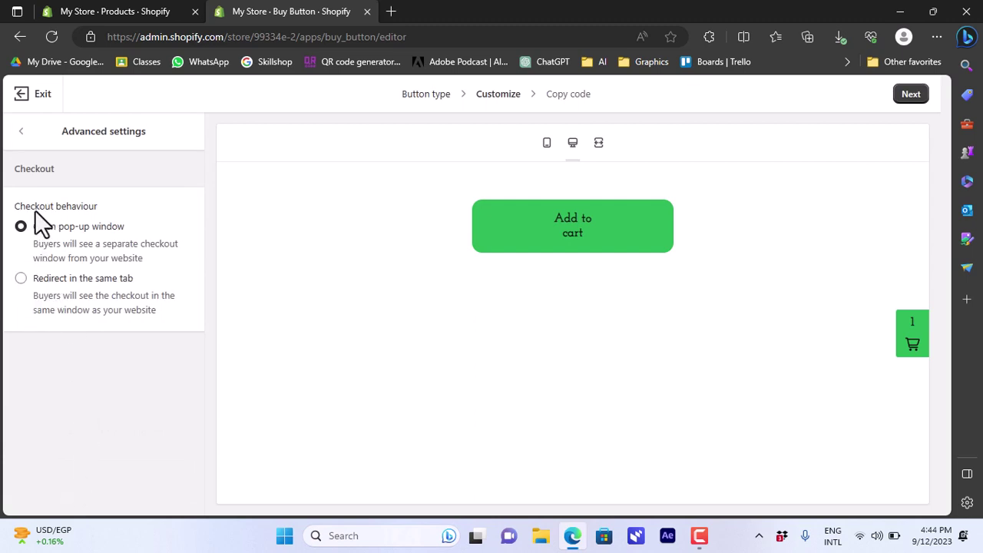
{"action": "left_click", "coordinate": [22, 279]}
{"action": "left_click", "coordinate": [21, 227]}
{"action": "left_click", "coordinate": [21, 135]}
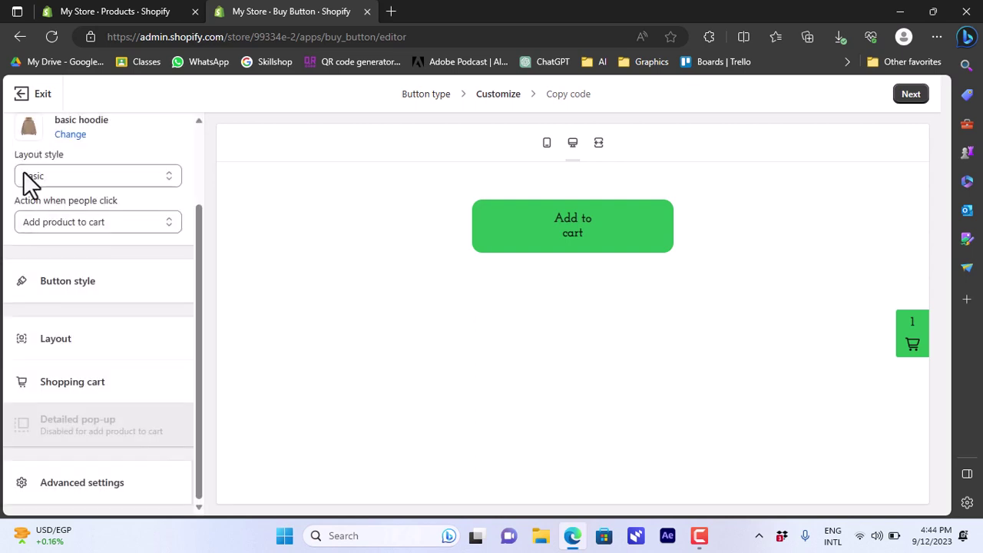
Advance to the Copy code page and scroll through the Buy Button embed code
{"action": "left_click", "coordinate": [907, 96]}
{"action": "scroll", "coordinate": [907, 108], "scroll_direction": "down", "scroll_amount": 1}
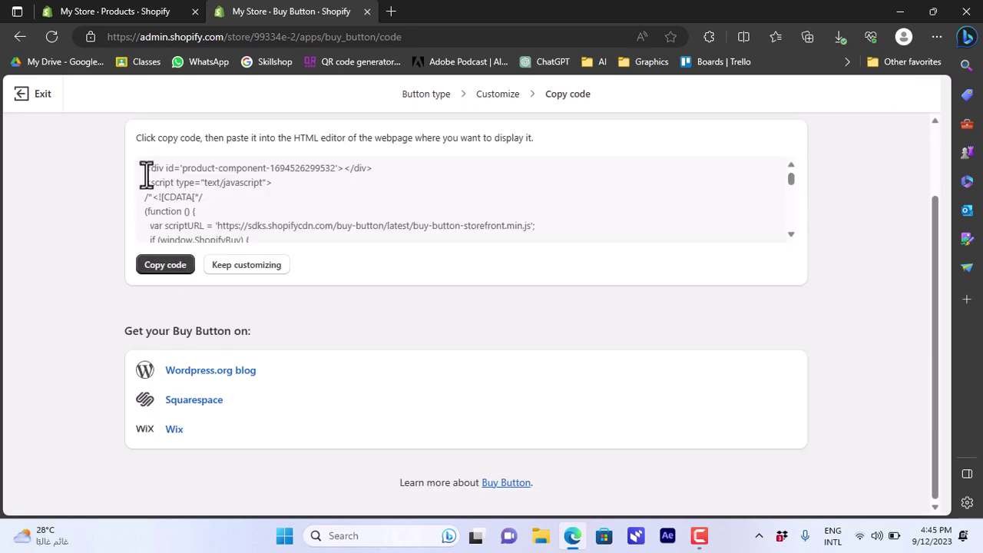
{"action": "scroll", "coordinate": [935, 246], "scroll_direction": "up", "scroll_amount": 1}
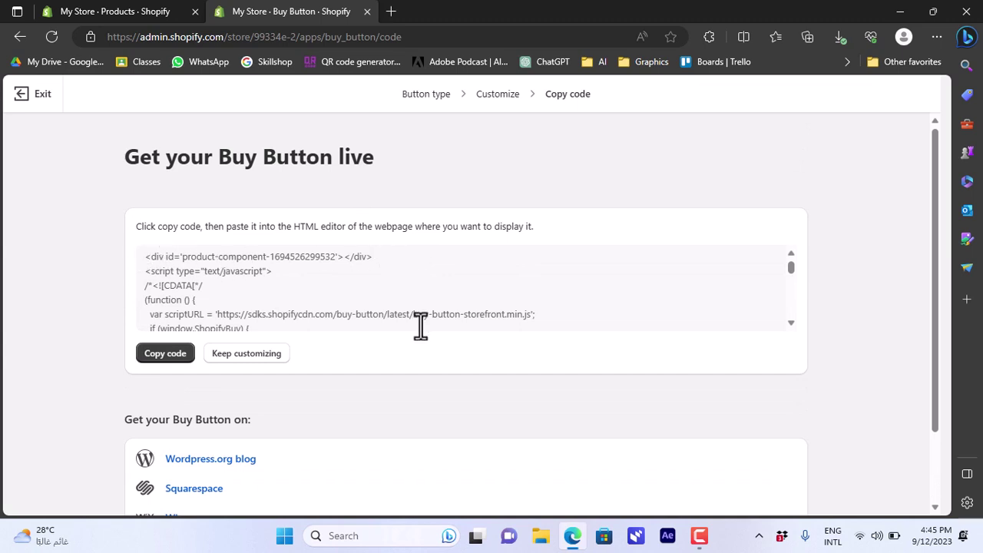
{"action": "left_click_drag", "start_coordinate": [937, 275], "coordinate": [946, 377]}
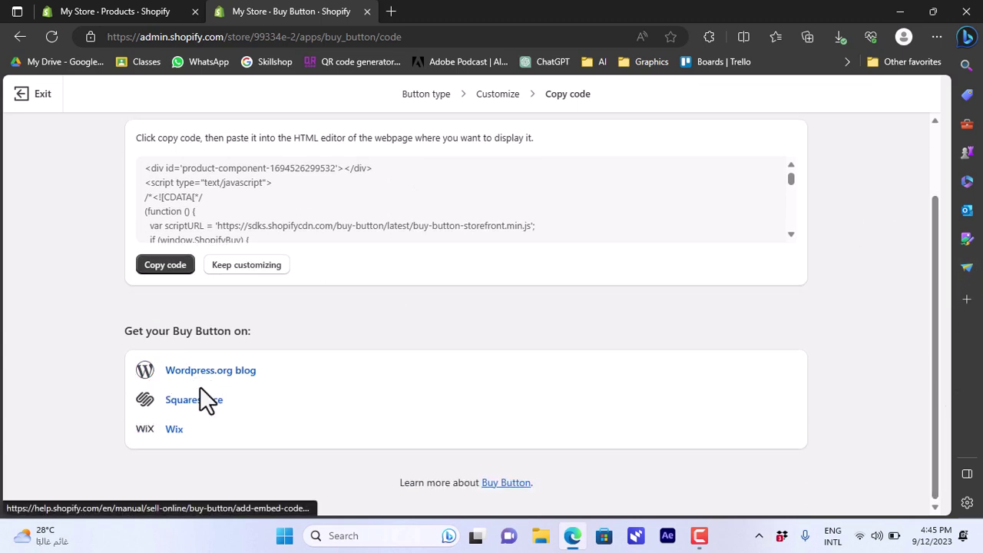
{"action": "scroll", "coordinate": [860, 238], "scroll_direction": "up", "scroll_amount": 2}
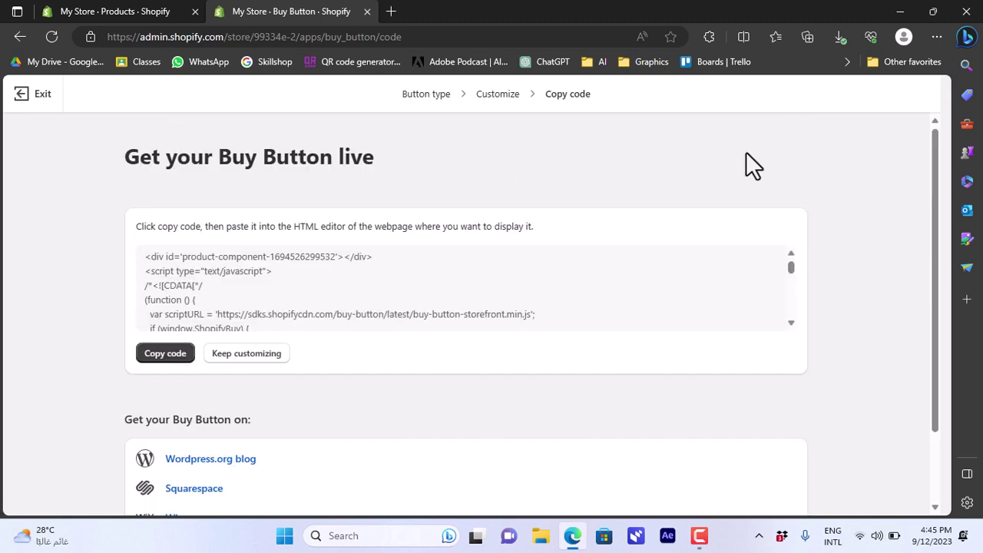